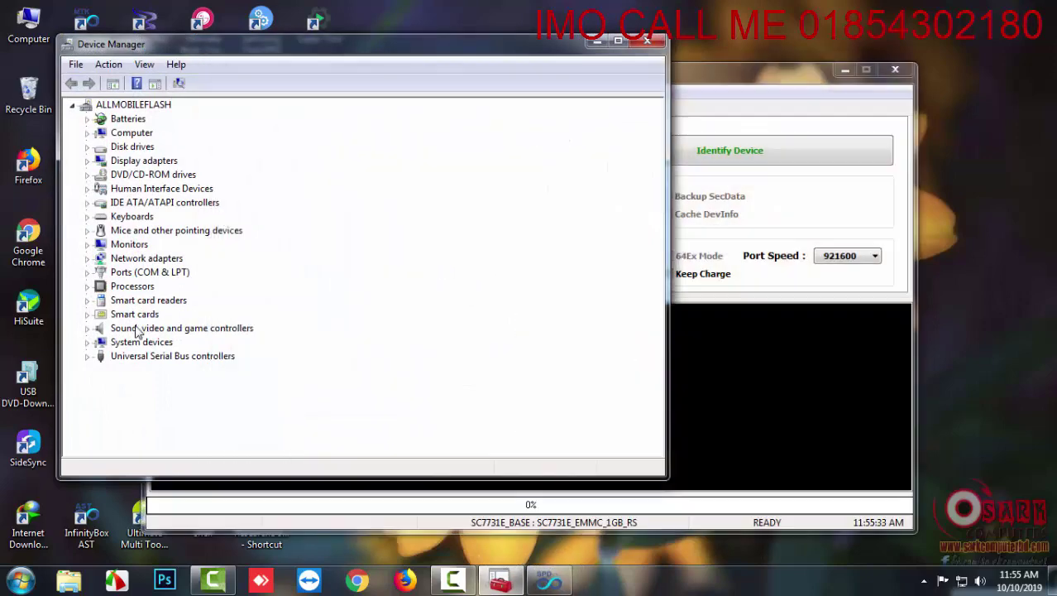
Inspect the smart card and smart card reader entries in Device Manager, and close it
double_click(133, 314)
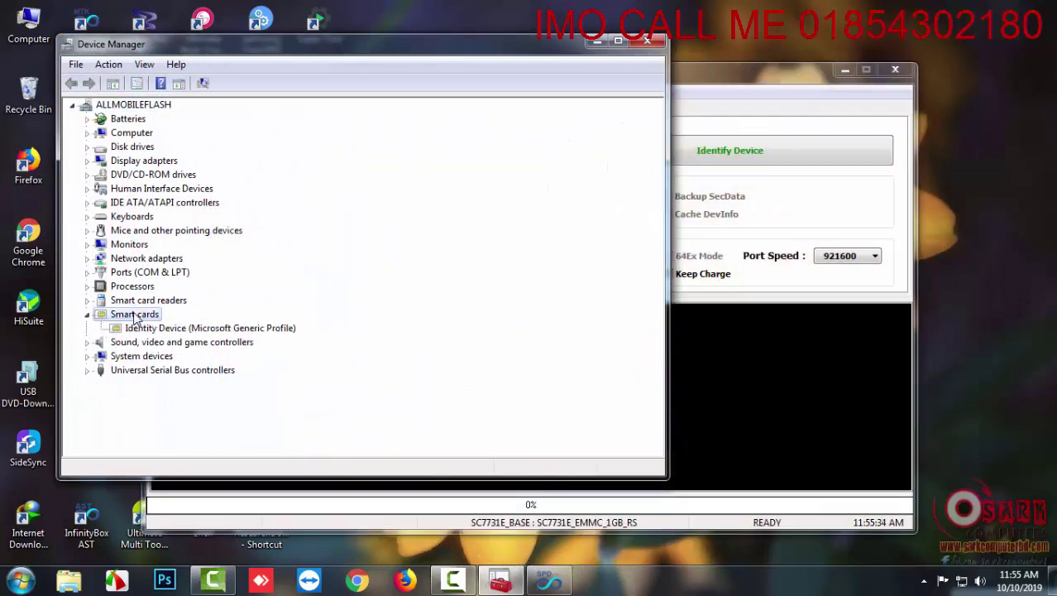
double_click(133, 315)
double_click(135, 302)
double_click(134, 302)
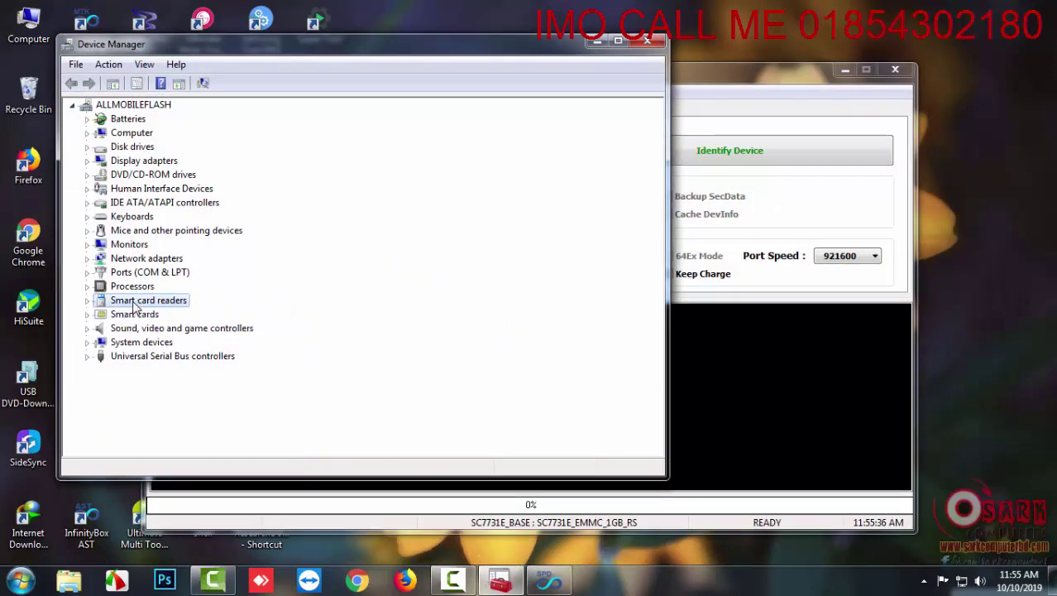
click(647, 42)
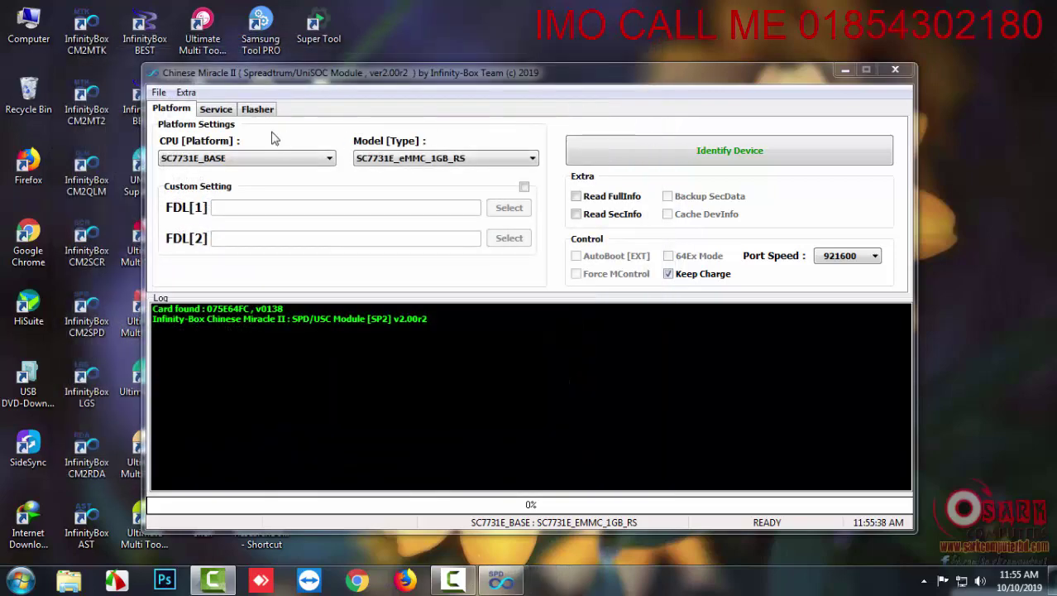
Examine the platform, service and flashing options in Chinese Miracle II, choosing Reset FRP as the format option, and close the program
click(241, 157)
click(406, 157)
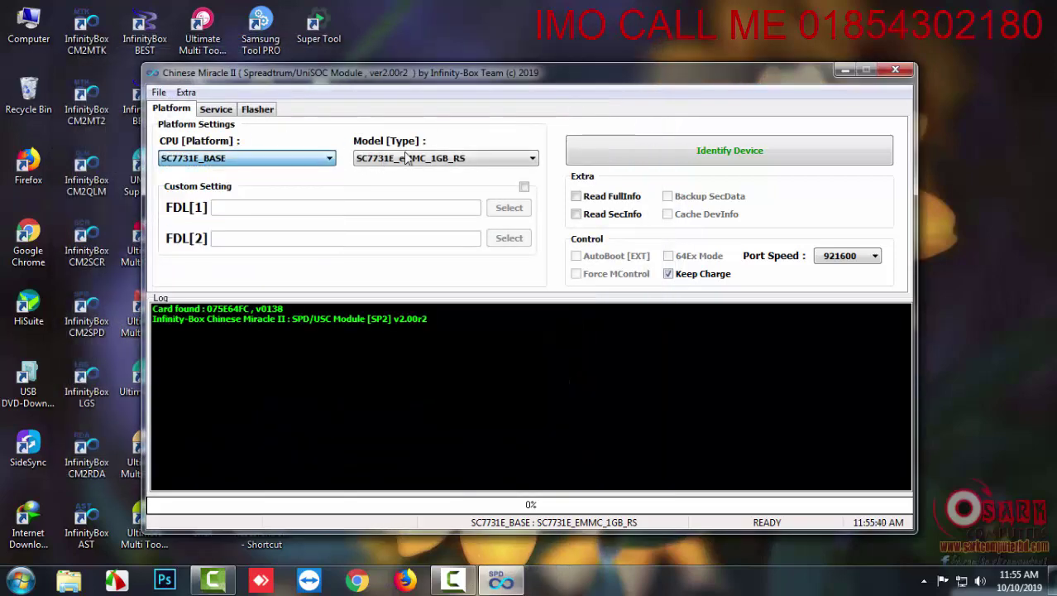
click(407, 157)
click(406, 158)
click(217, 112)
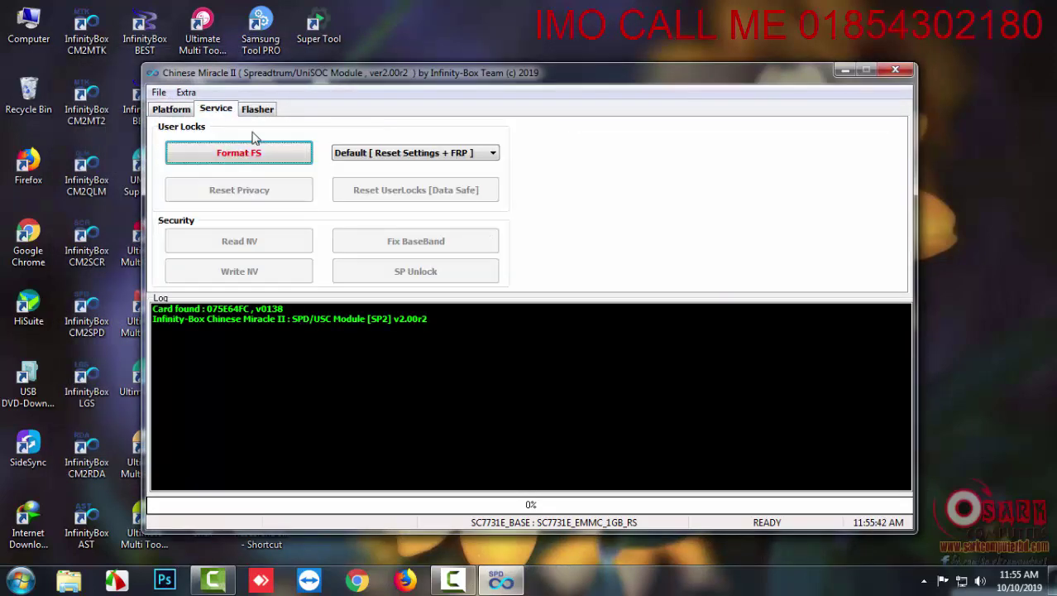
click(434, 157)
click(357, 164)
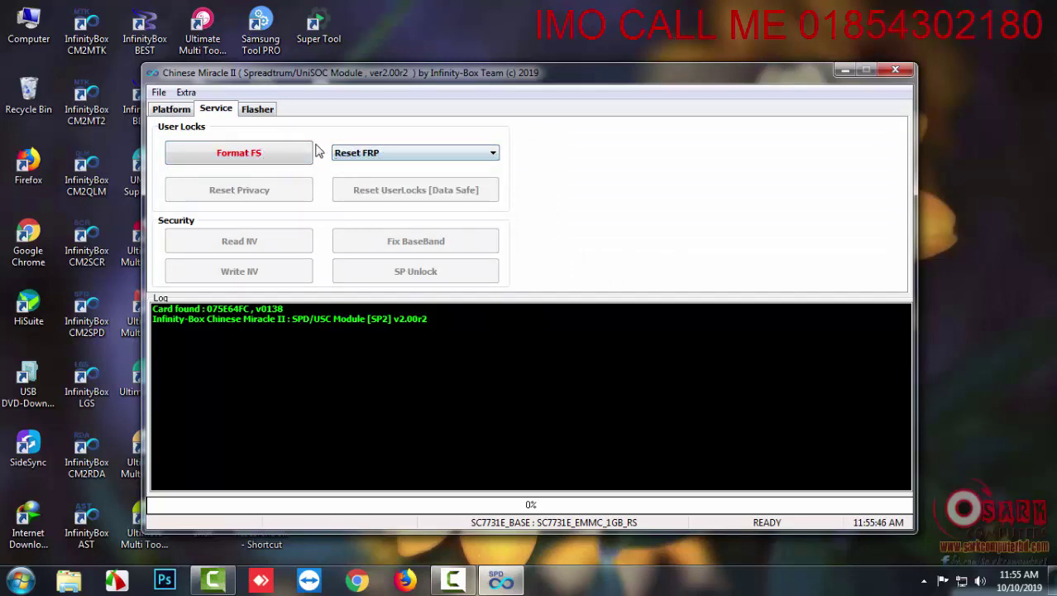
click(256, 110)
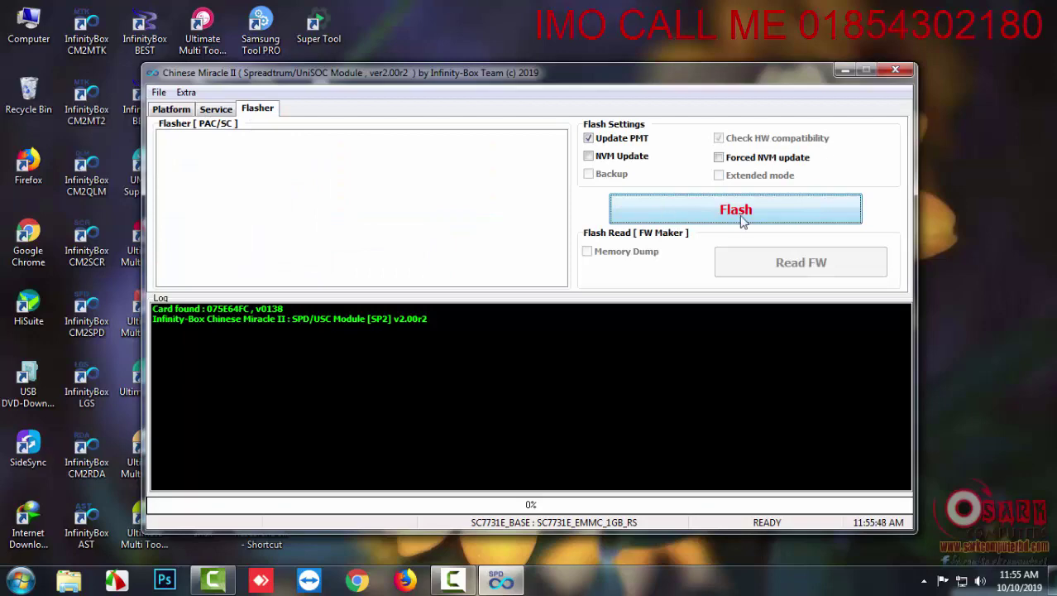
click(743, 217)
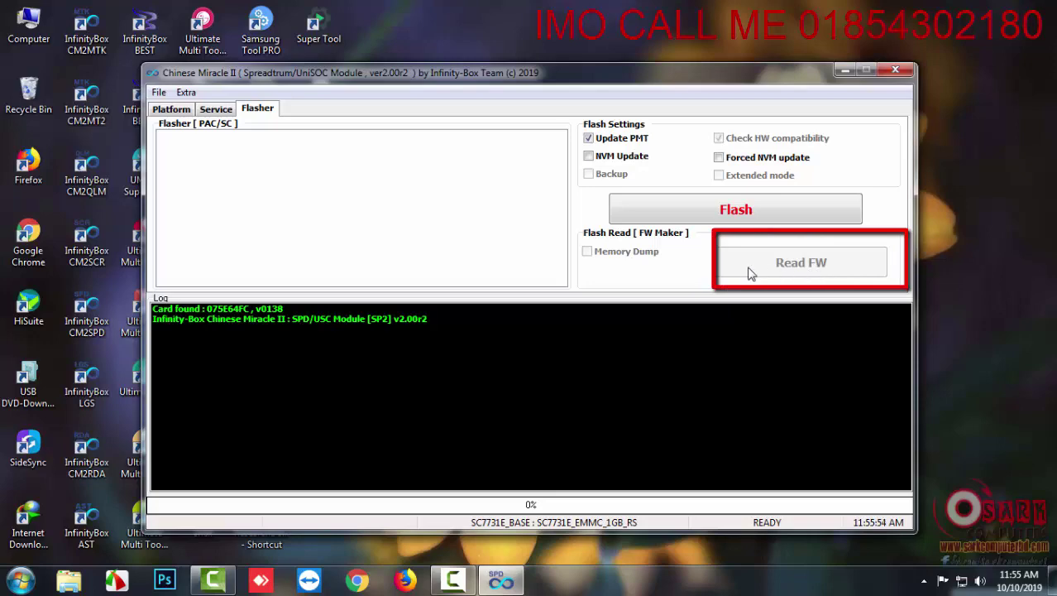
click(894, 70)
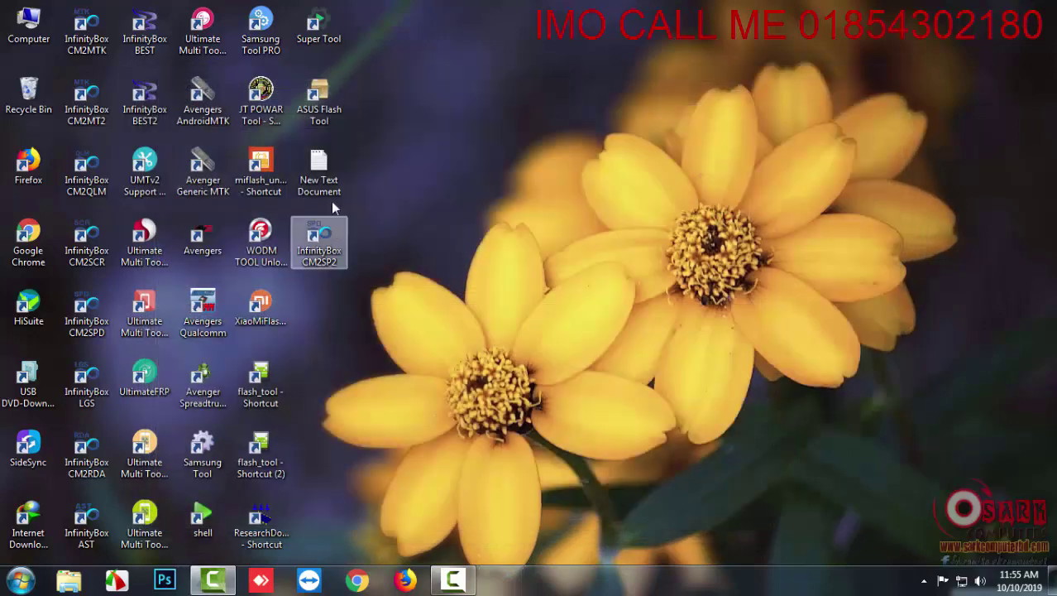
Copy the dl1.infinity-box.com software link from New Text Document on the desktop and close the file
double_click(319, 170)
drag(495, 331, 70, 334)
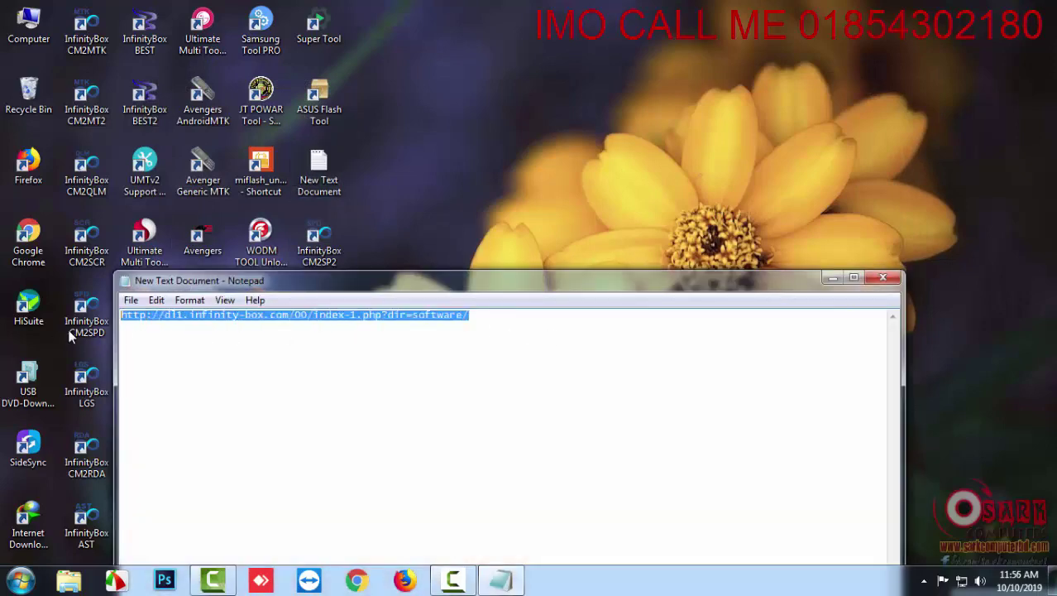
right_click(287, 314)
click(321, 364)
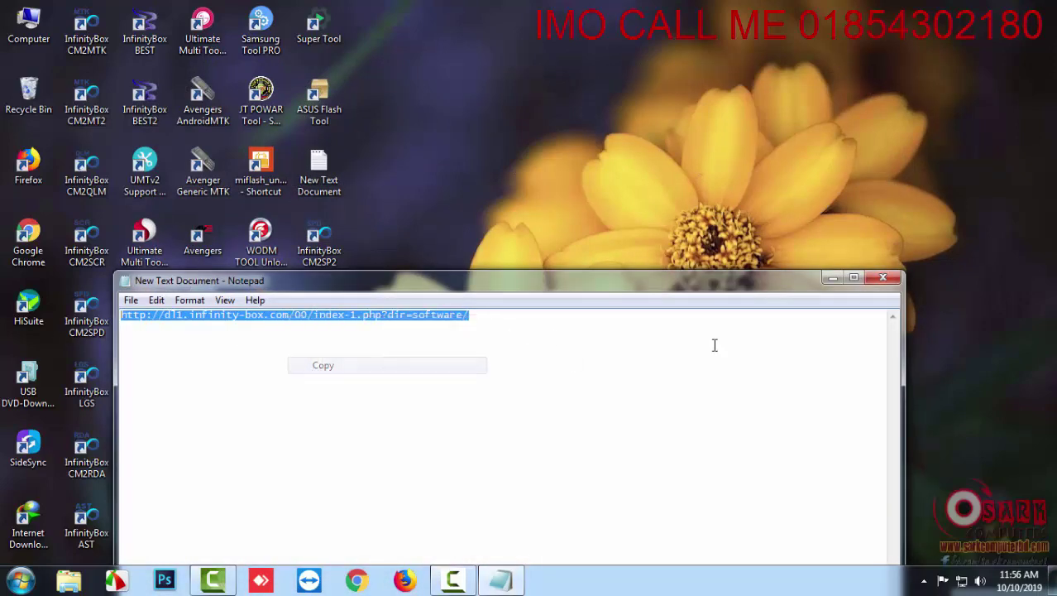
click(889, 278)
Switch to Chrome in a maximized window and load the copied Infinity-Box software page
click(361, 576)
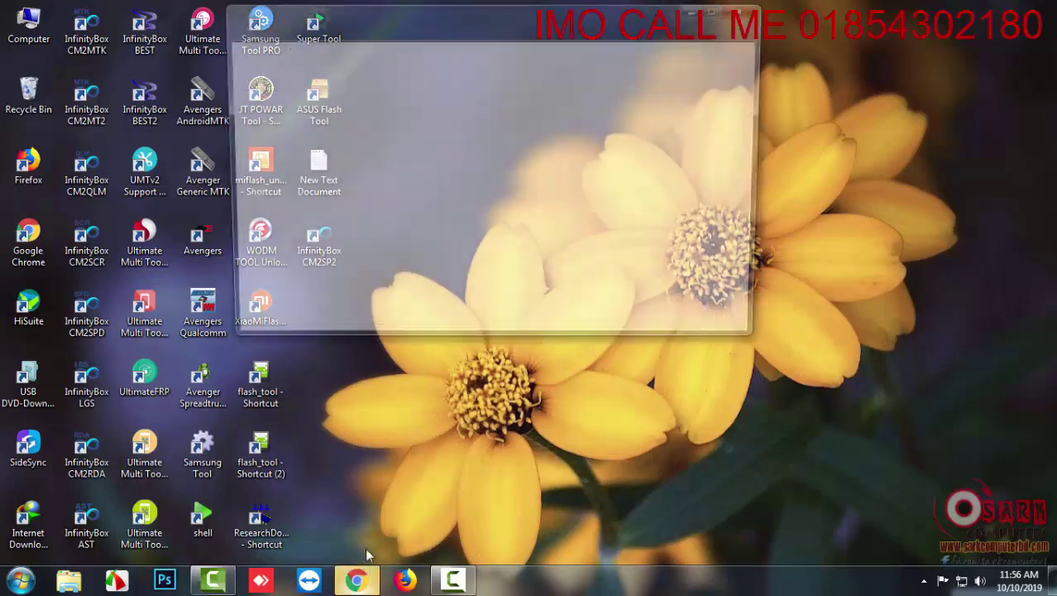
click(719, 10)
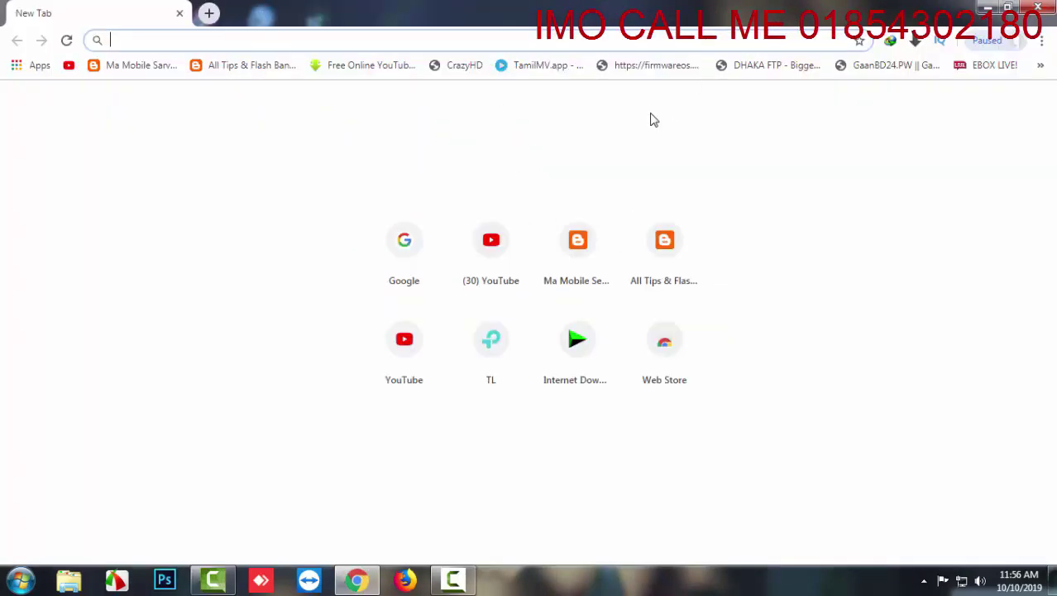
right_click(539, 48)
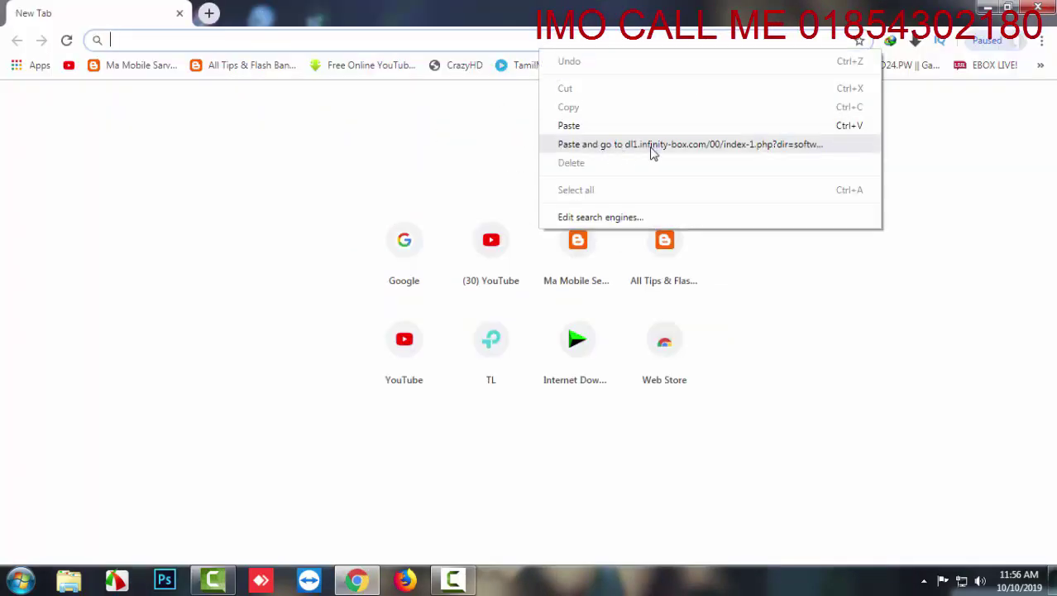
click(714, 145)
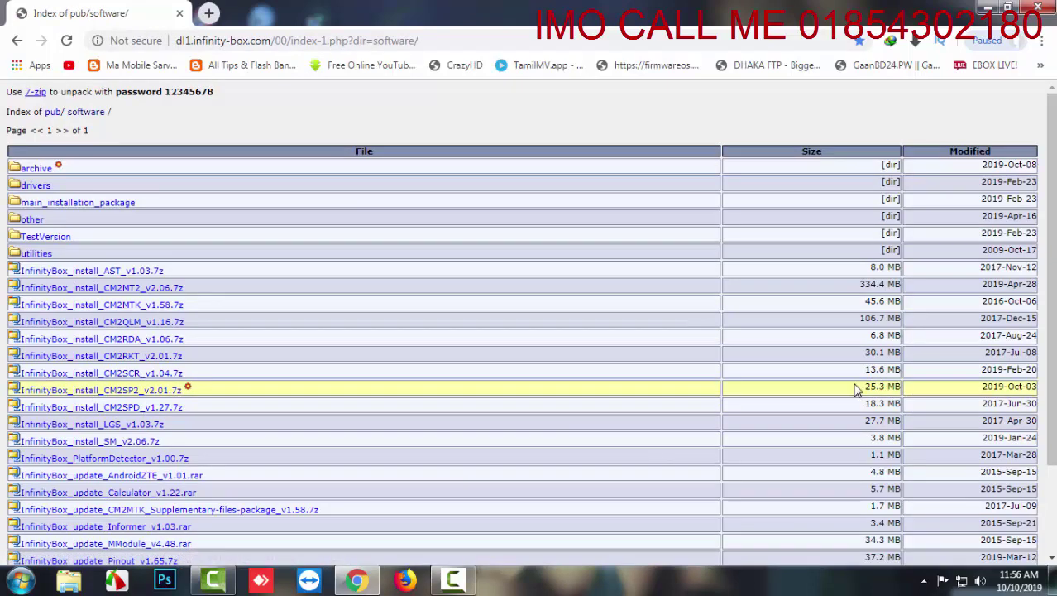
Download InfinityBox_install_CM2SP2_v2.01.7z, using the resume option for the duplicate link, and dismiss the completion dialog
click(146, 395)
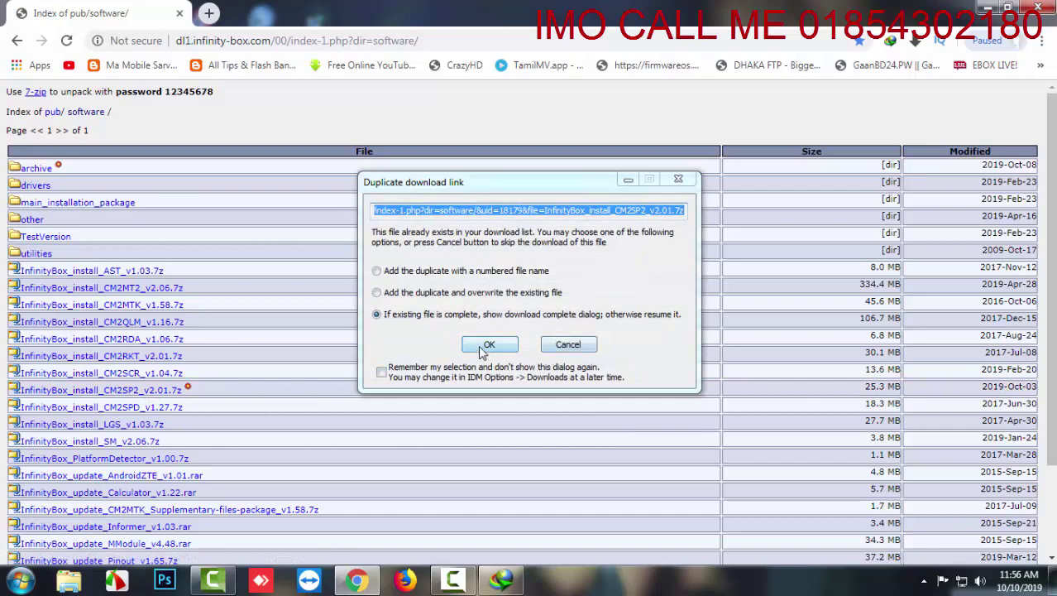
click(486, 346)
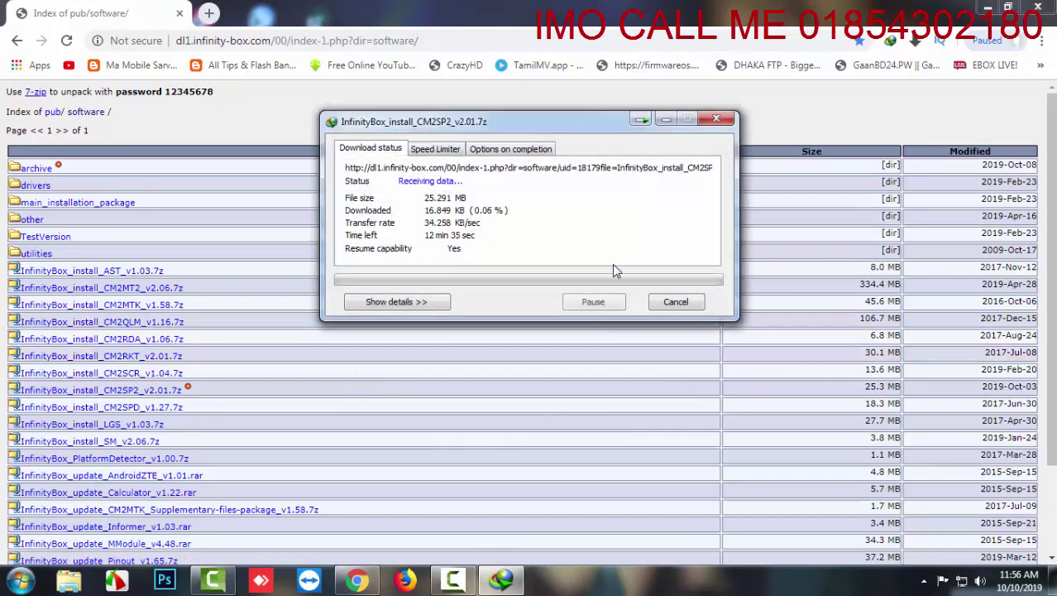
click(987, 7)
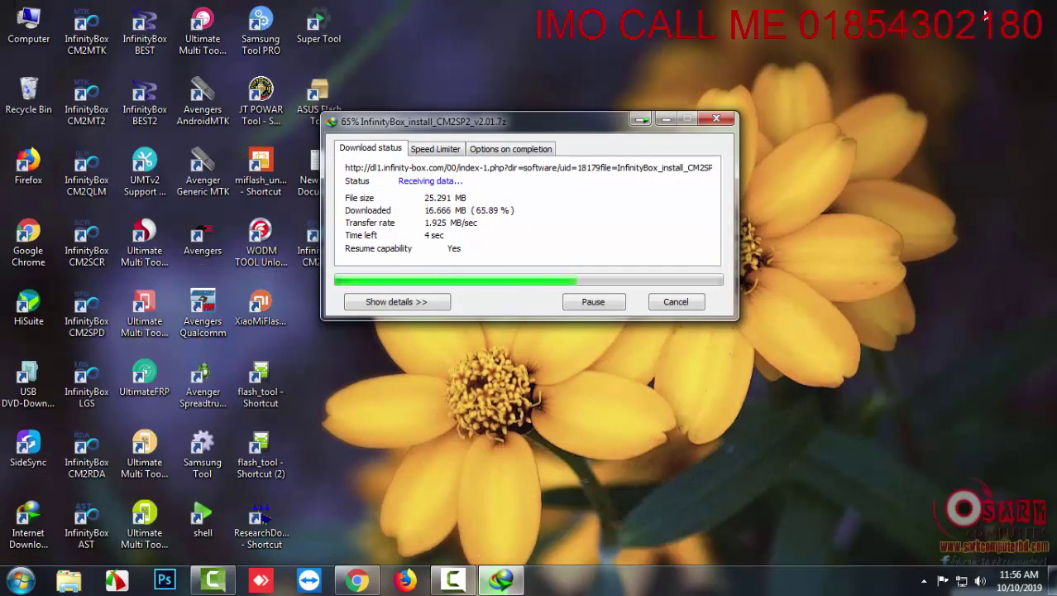
right_click(992, 4)
click(914, 45)
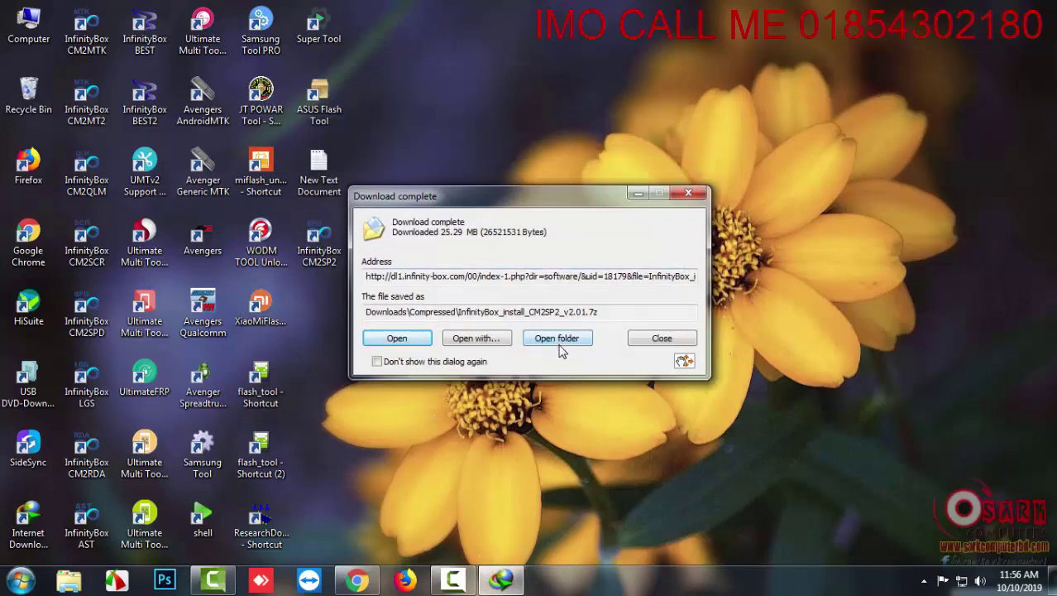
click(662, 339)
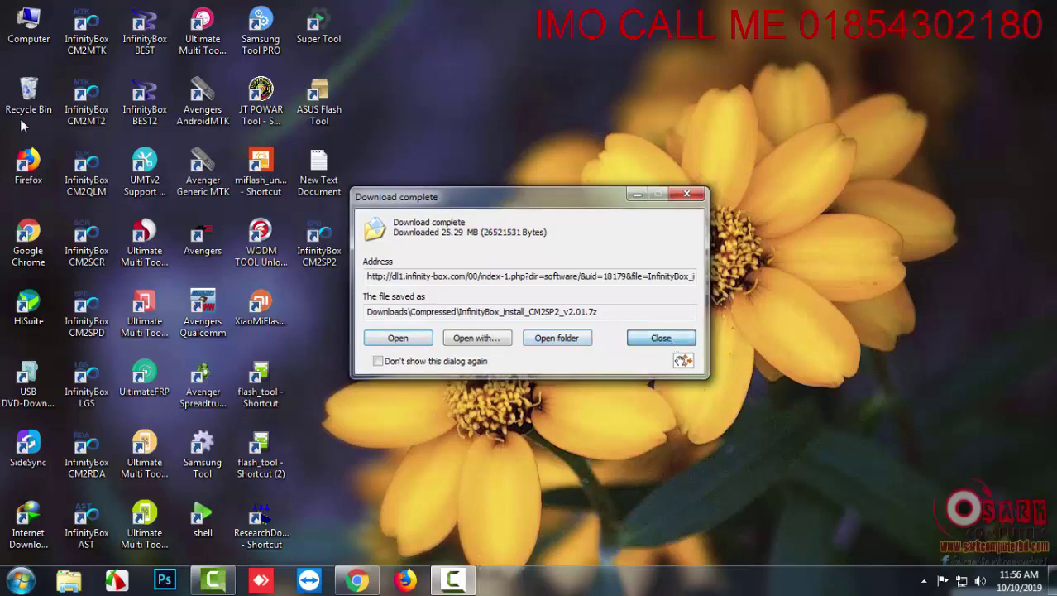
Delete the VGA_nVidia and xiaomi.eu archives from the Compressed folder inside Downloads
double_click(29, 25)
click(75, 235)
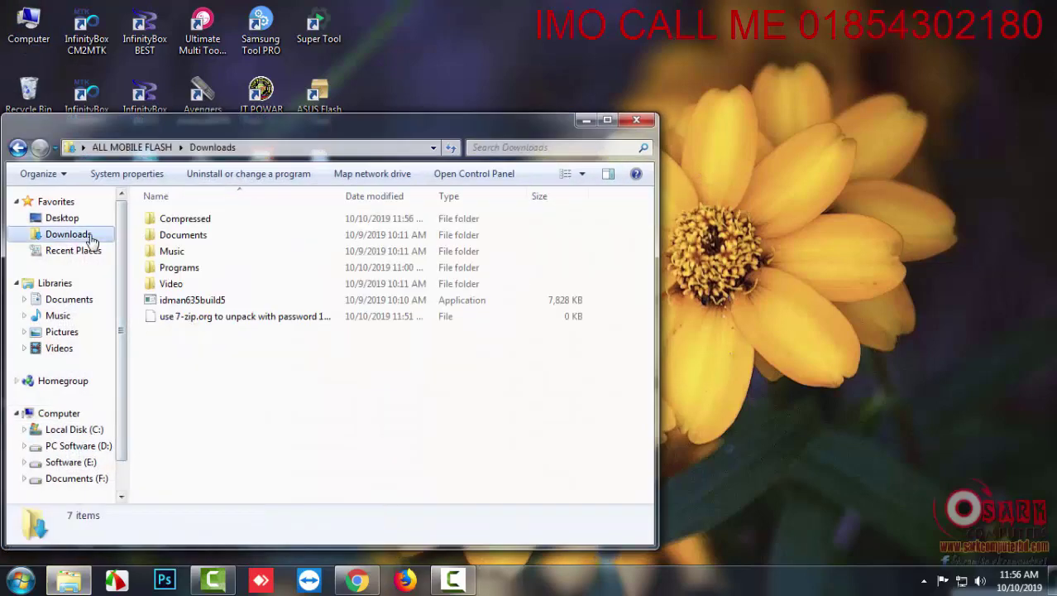
double_click(177, 218)
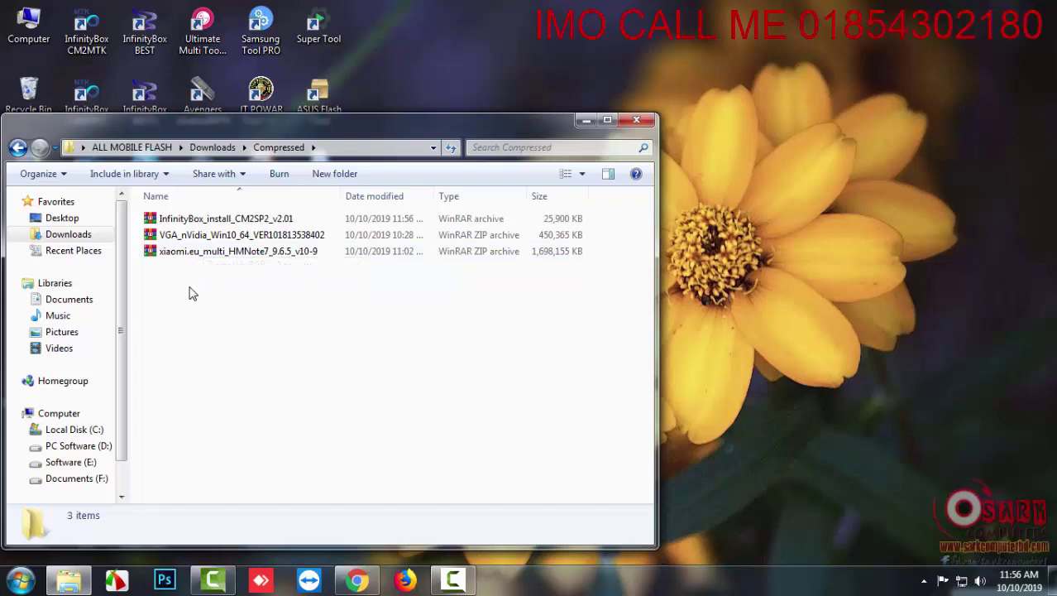
drag(189, 293, 211, 240)
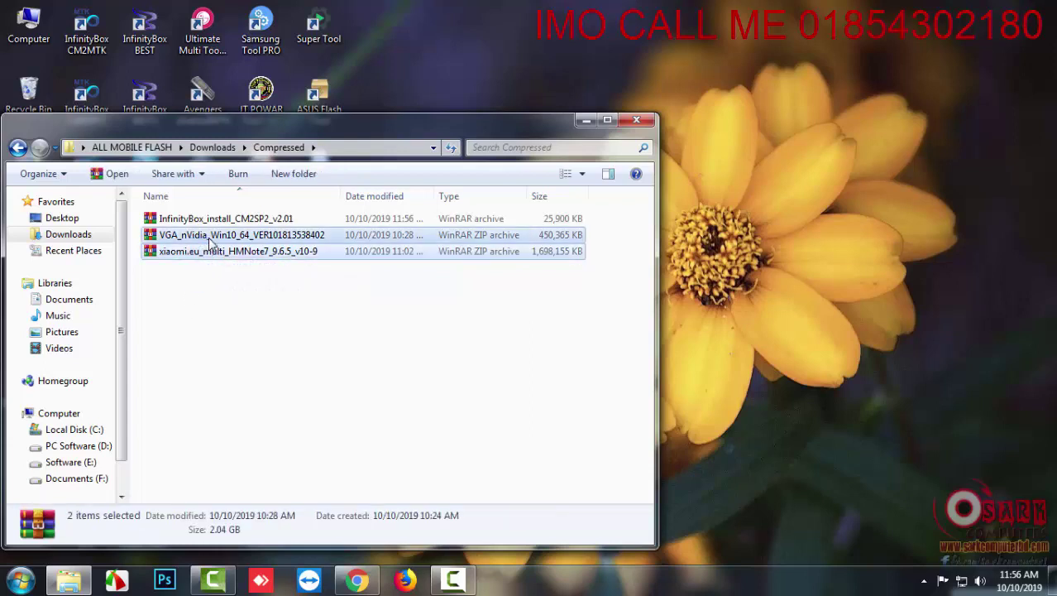
key(Delete)
key(Return)
Empty the Recycle Bin permanently
right_click(37, 93)
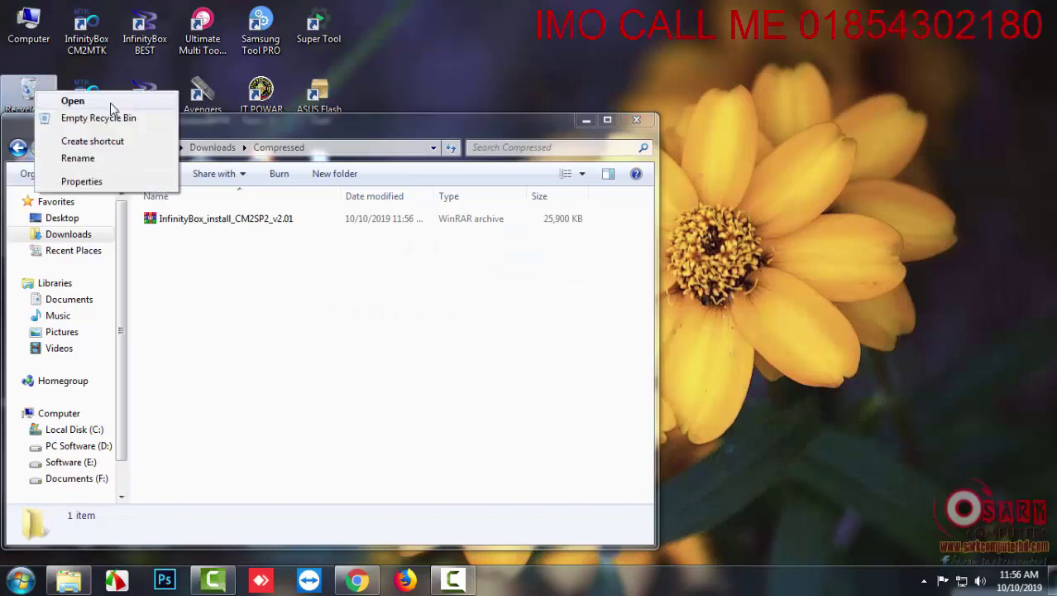
click(99, 118)
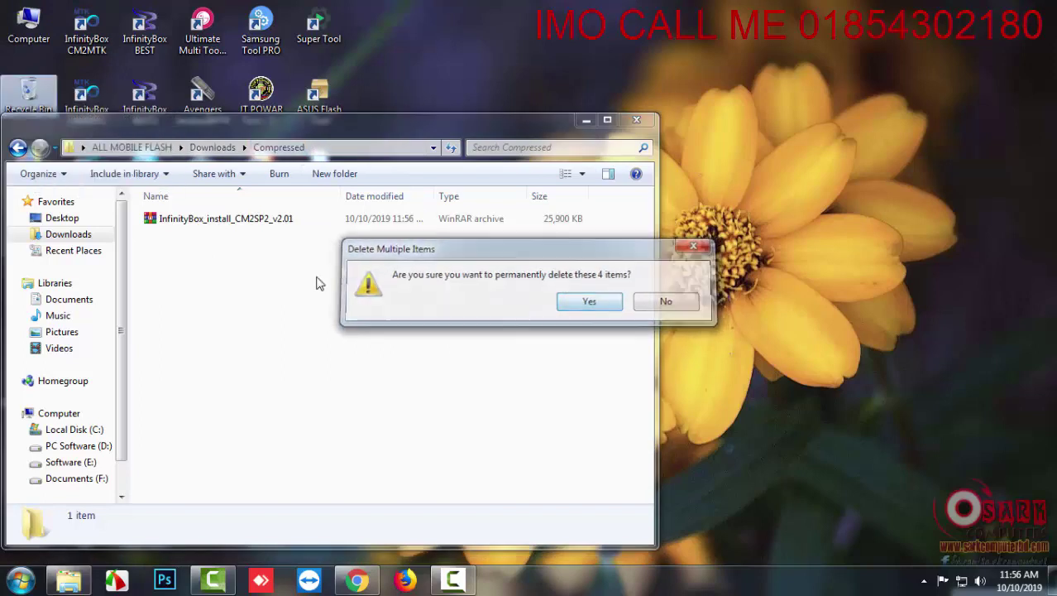
key(Return)
Start extracting the InfinityBox_install_CM2SP2_v2.01 archive to its own folder and copy the archive password from the download page
right_click(247, 220)
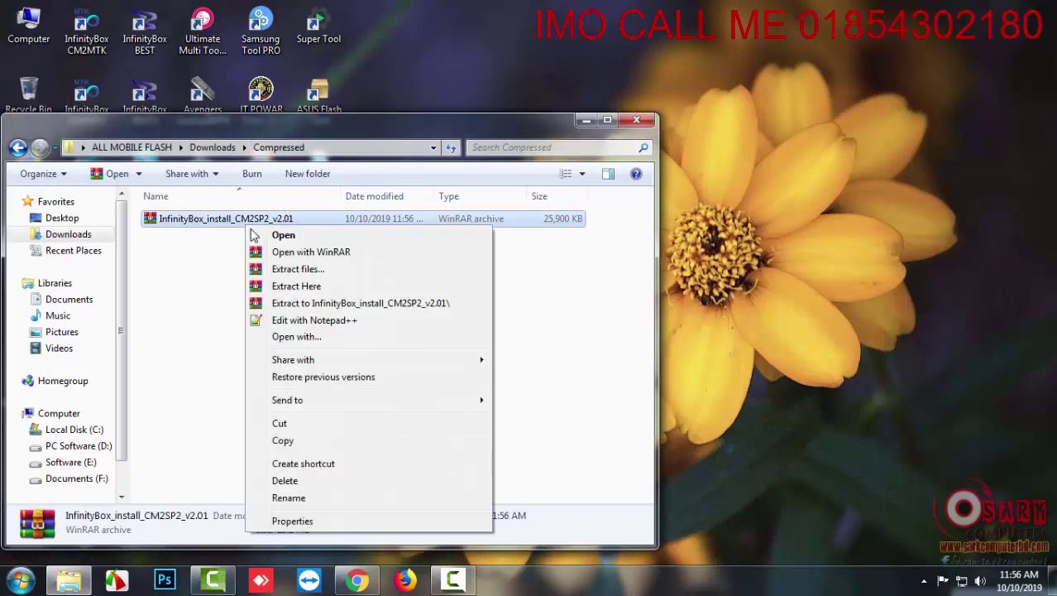
click(293, 305)
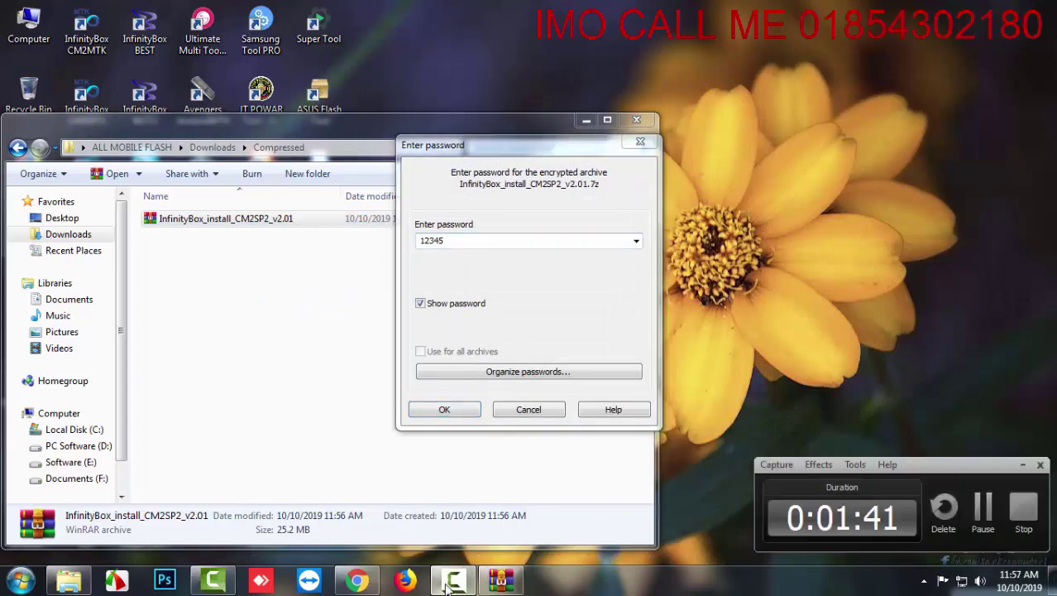
click(356, 581)
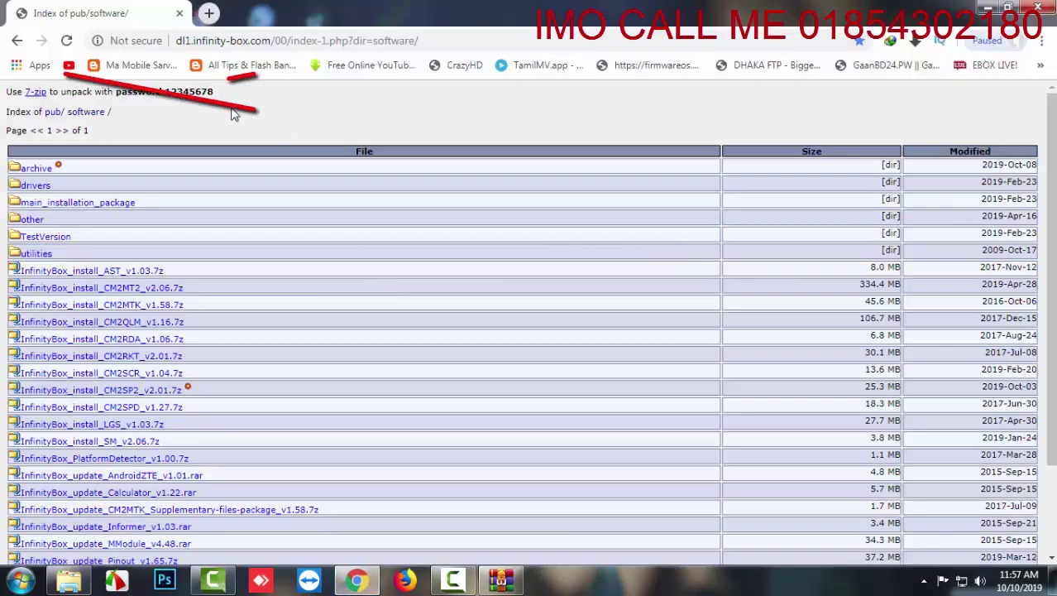
drag(220, 92, 182, 93)
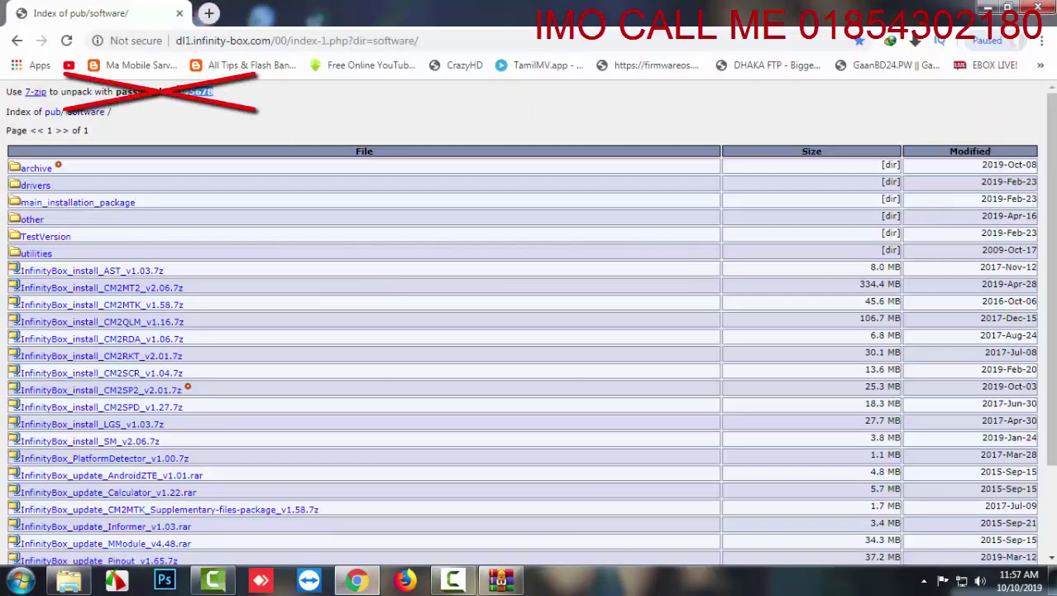
right_click(170, 95)
click(199, 105)
Return to the extraction prompt, paste the archive password and extract the files
click(1008, 6)
click(727, 8)
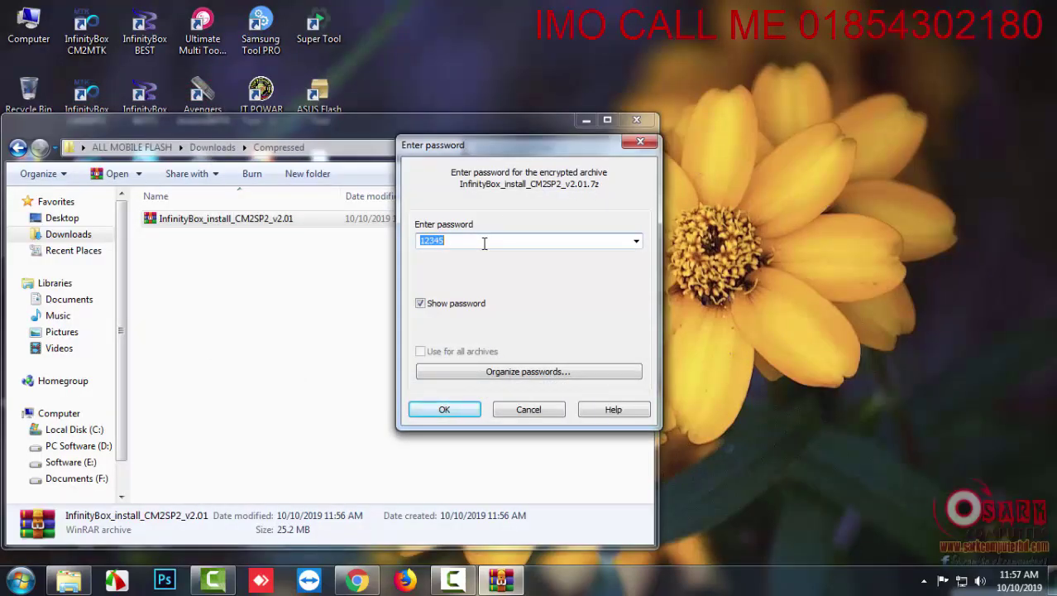
key(ctrl+v)
click(444, 408)
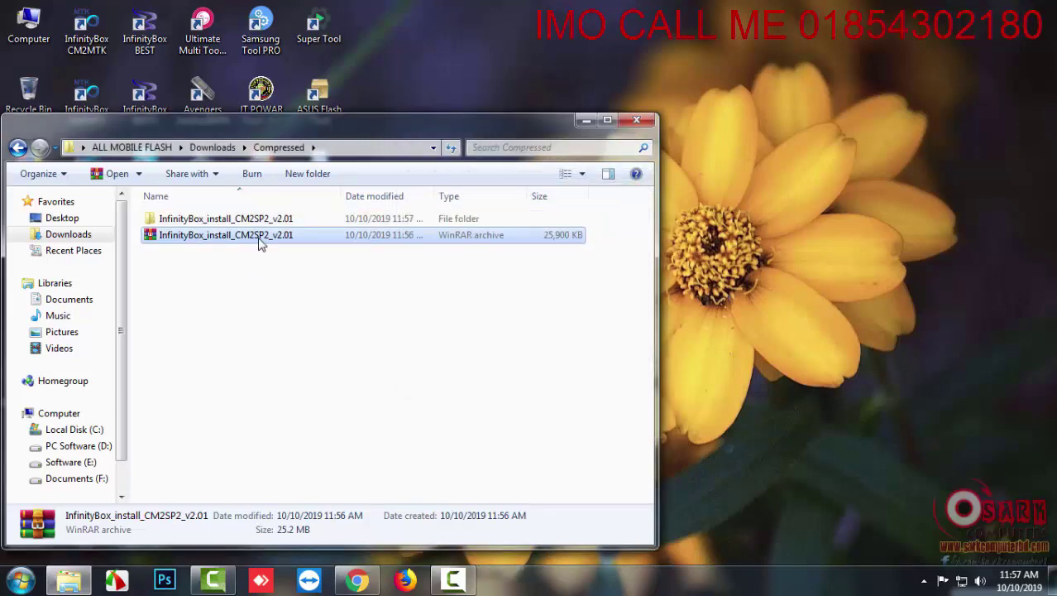
Launch the InfinityBox_install_CM2SP2_v2.01 installer from the extracted folder and close the folder window
double_click(238, 219)
double_click(238, 219)
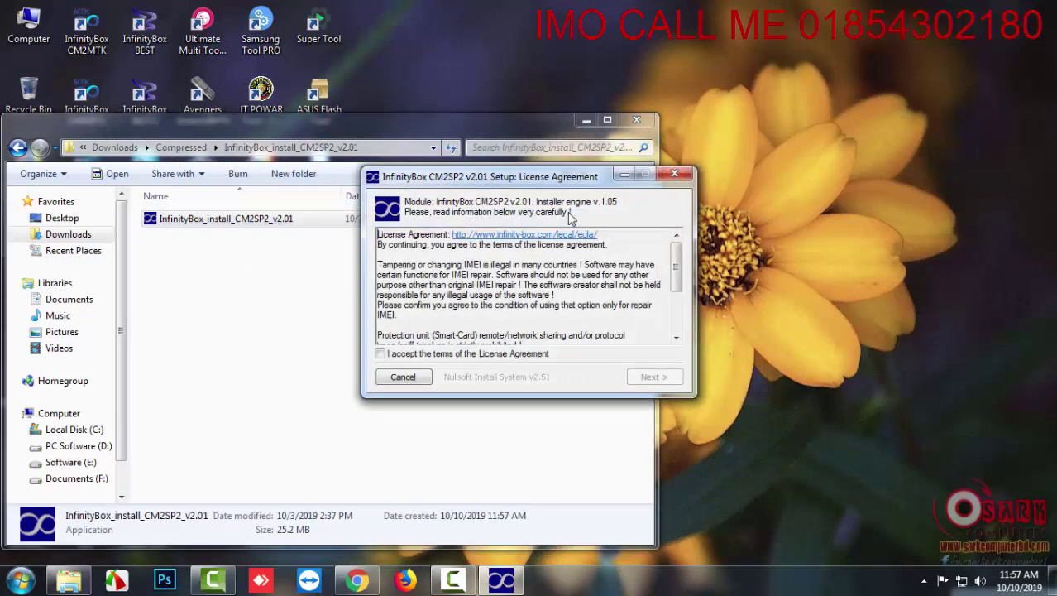
click(637, 120)
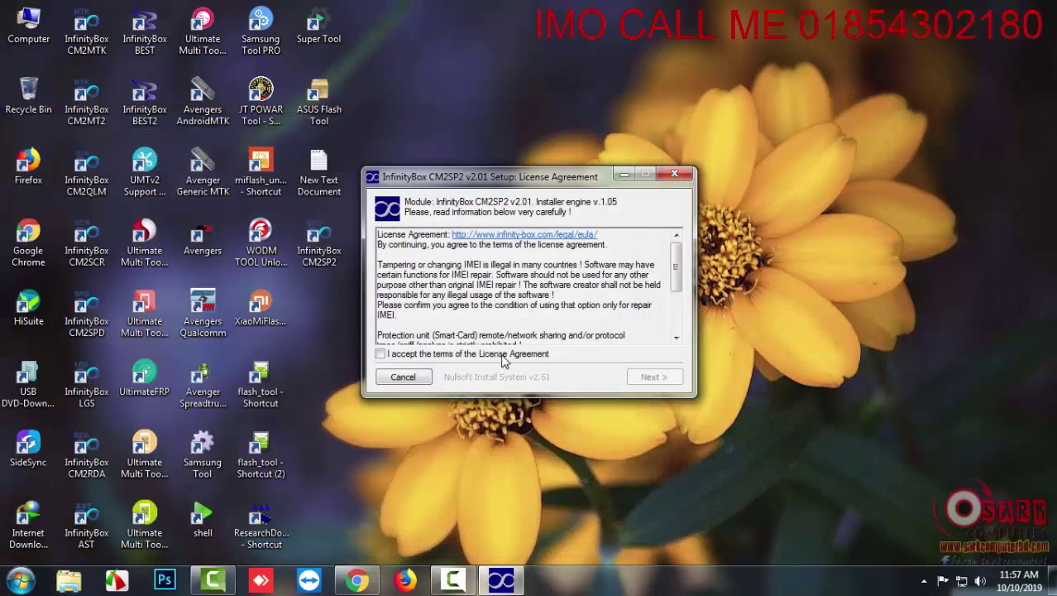
Accept the license agreement, install InfinityBox CM2SP2 v2.01 and close the installer
click(502, 356)
click(654, 377)
click(654, 377)
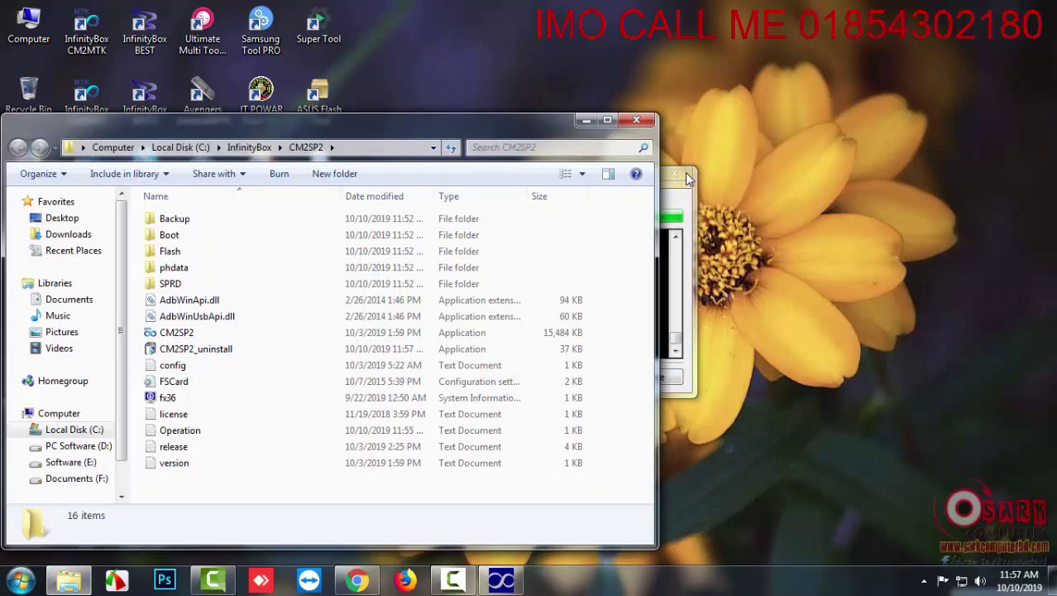
click(685, 376)
click(684, 376)
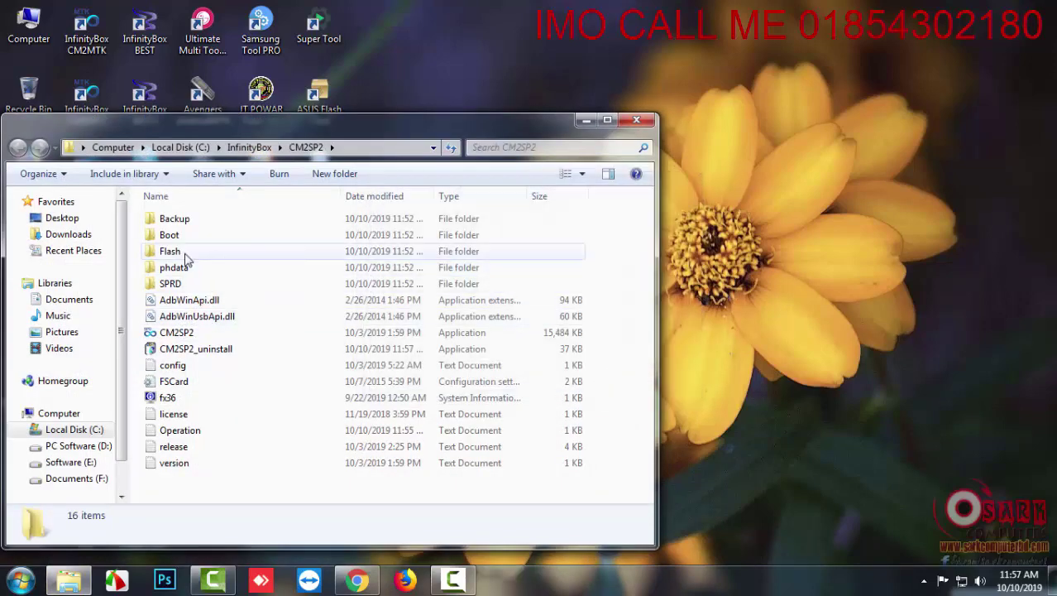
Launch the CM2SP2 application from the InfinityBox installation folder and close the folder window
double_click(176, 332)
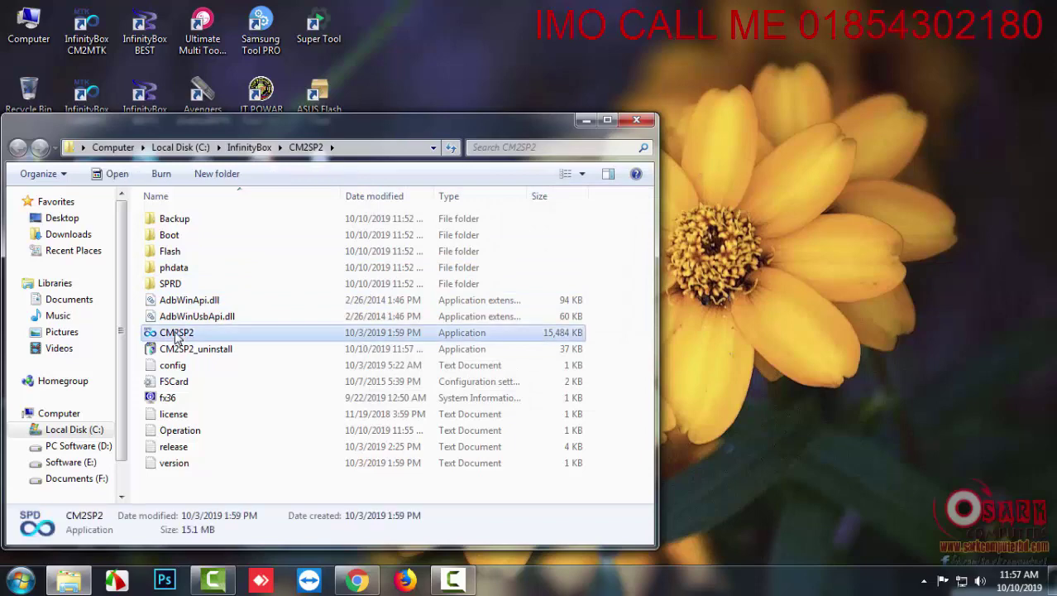
click(637, 121)
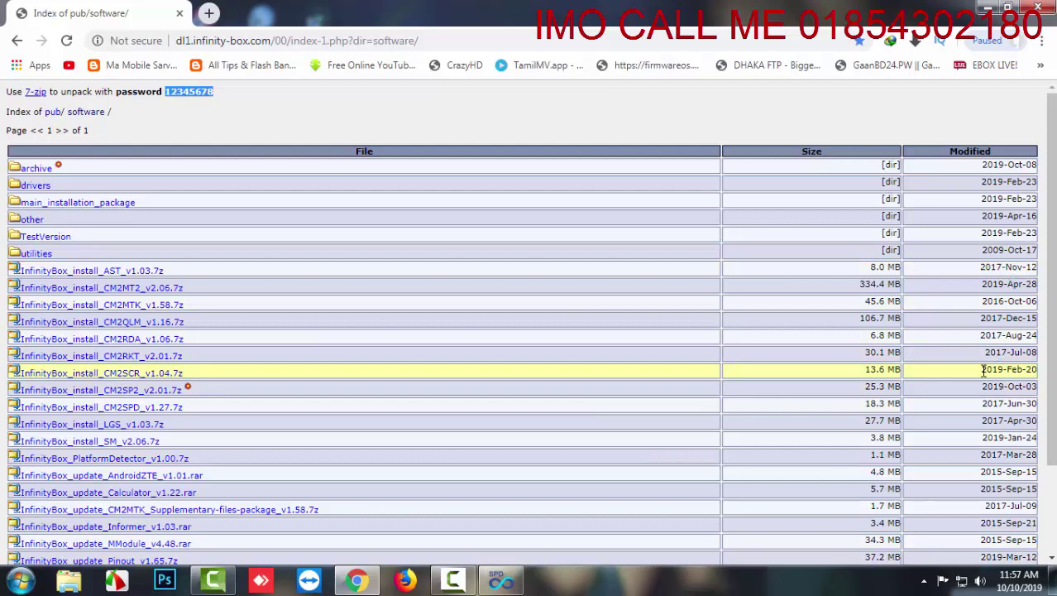
Check the modified date of InfinityBox_install_CM2SP2_v2.01.7z on the download page and minimize the browser
drag(985, 385, 1040, 394)
click(1041, 393)
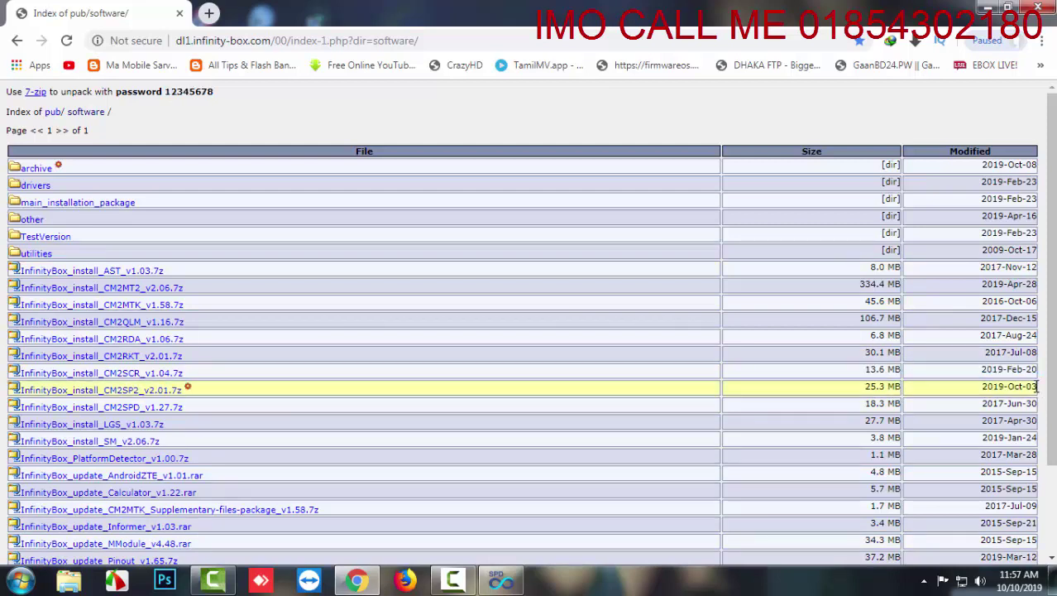
click(987, 8)
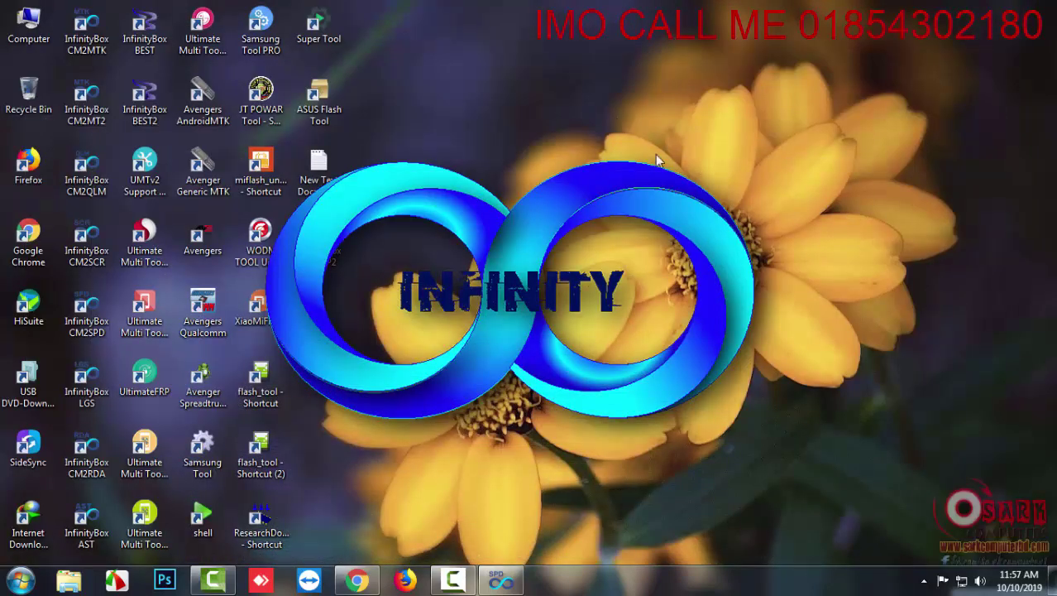
right_click(617, 121)
click(653, 161)
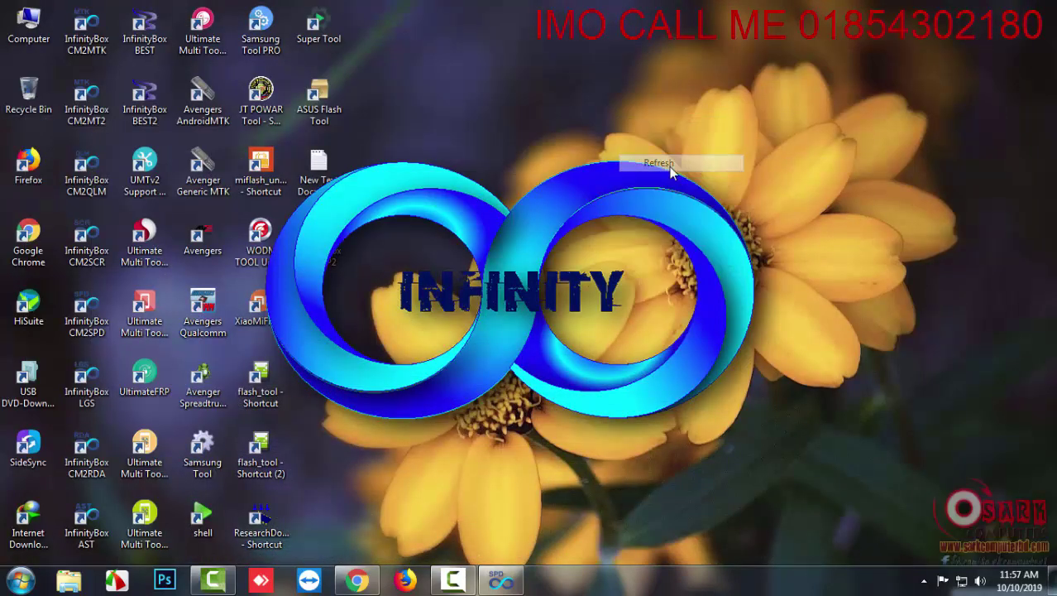
right_click(576, 72)
click(650, 116)
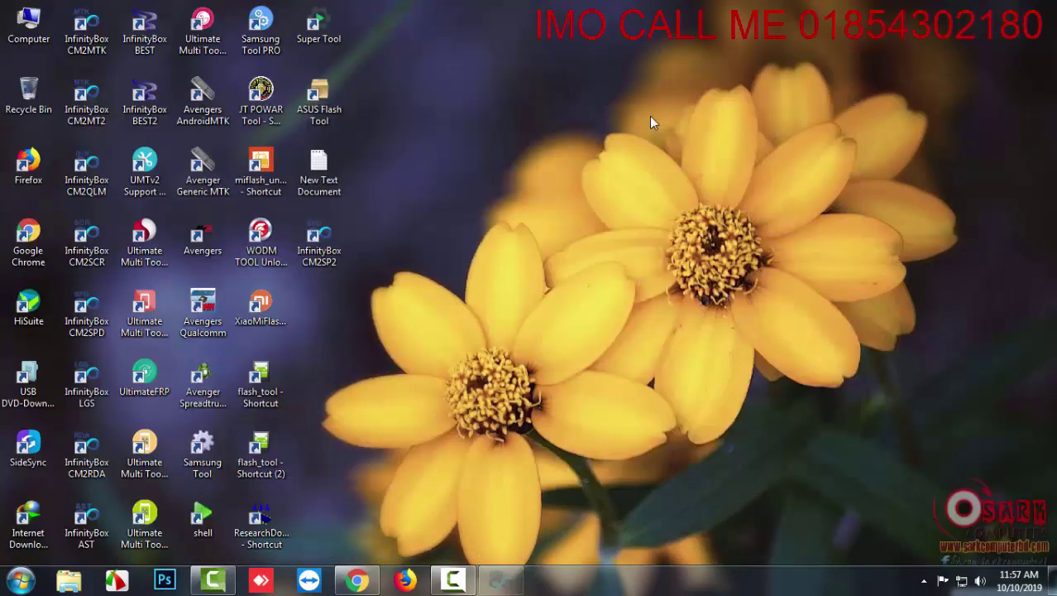
right_click(644, 83)
click(676, 131)
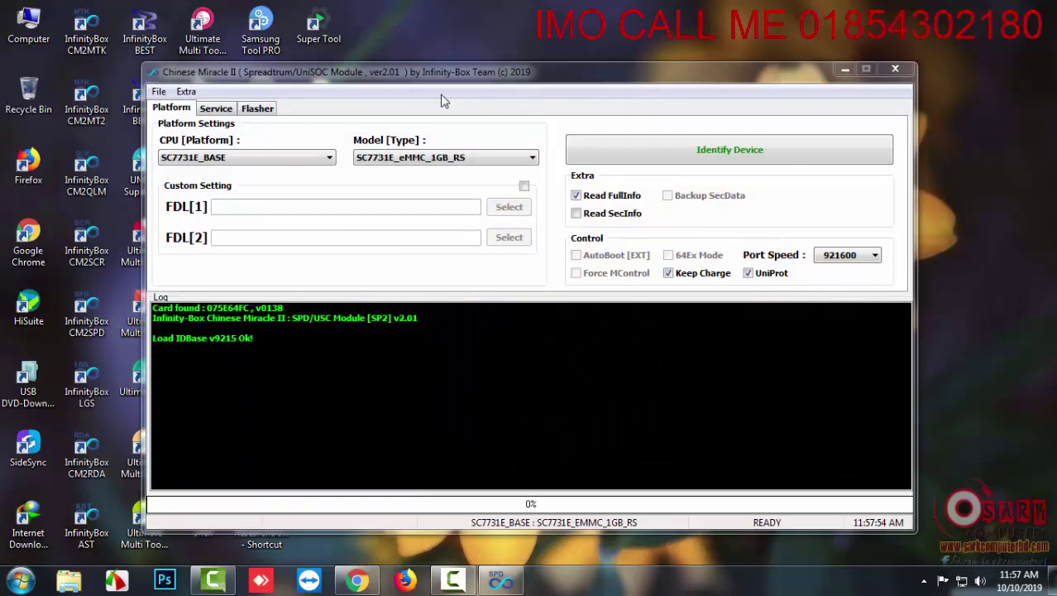
Move the Chinese Miracle II module window up slightly and examine the service functions and available Format FS modes
drag(399, 60, 385, 48)
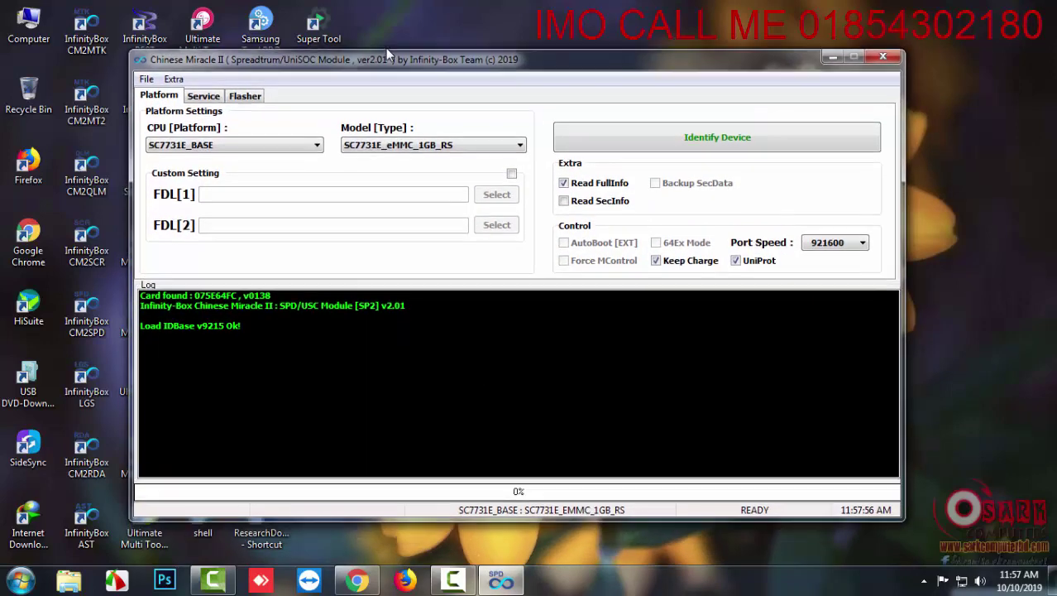
click(204, 94)
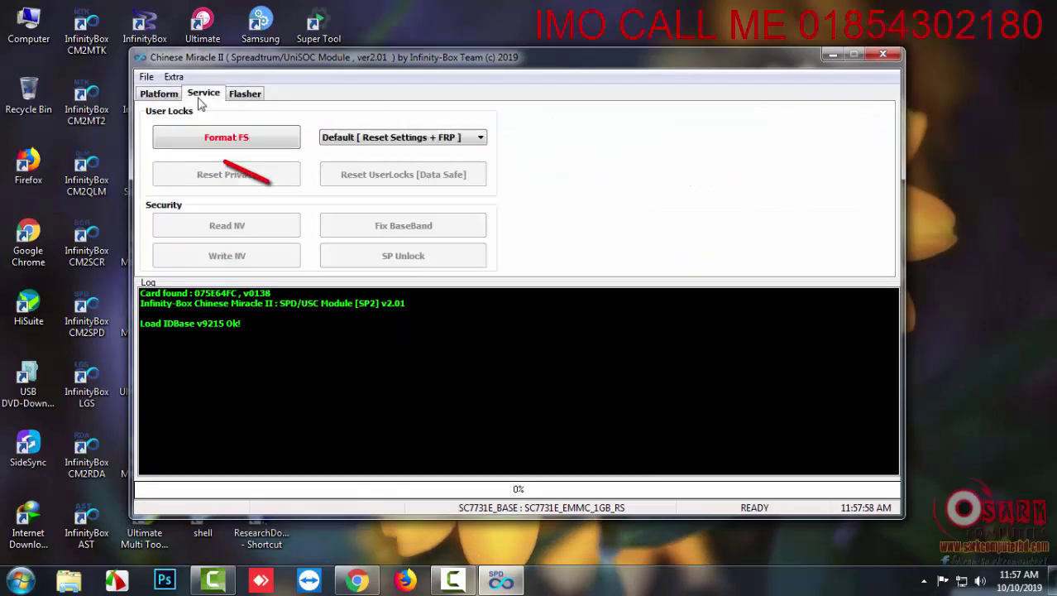
click(393, 139)
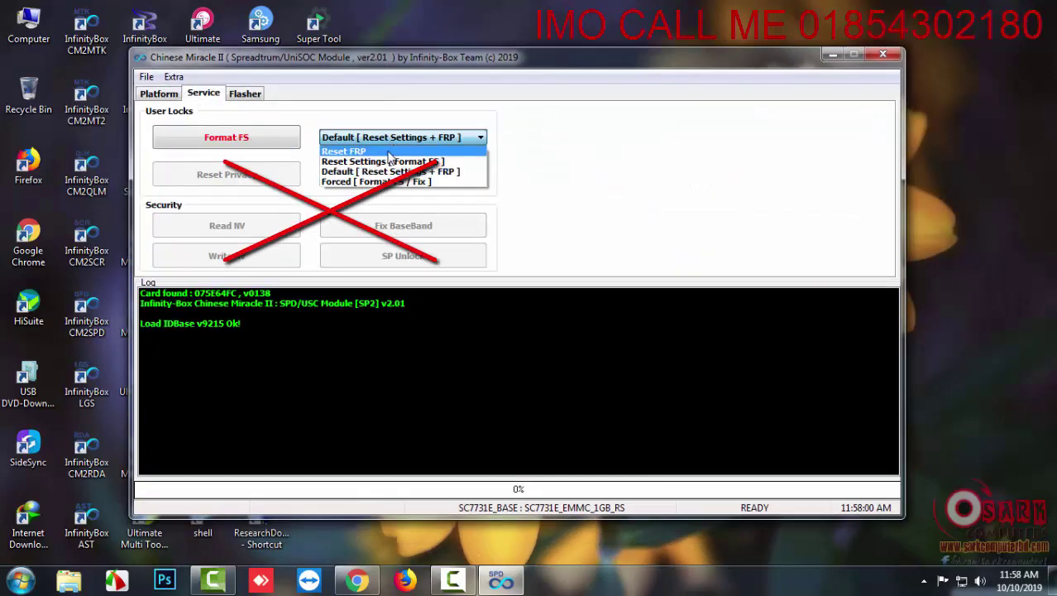
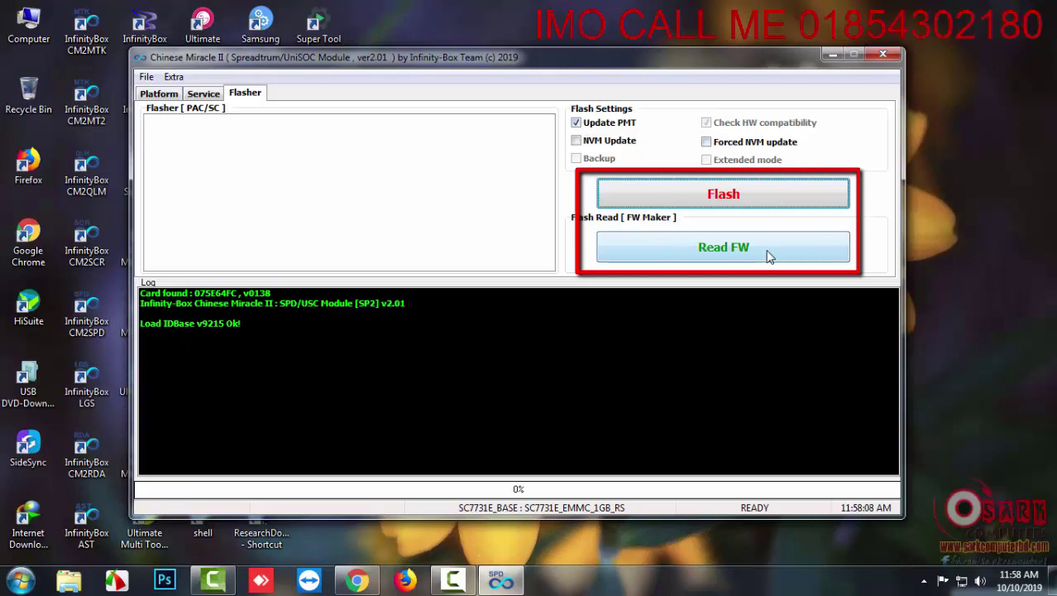
Try reading the device firmware with Read FW, using the SC7731E_BASE platform, and stop the operation
click(681, 253)
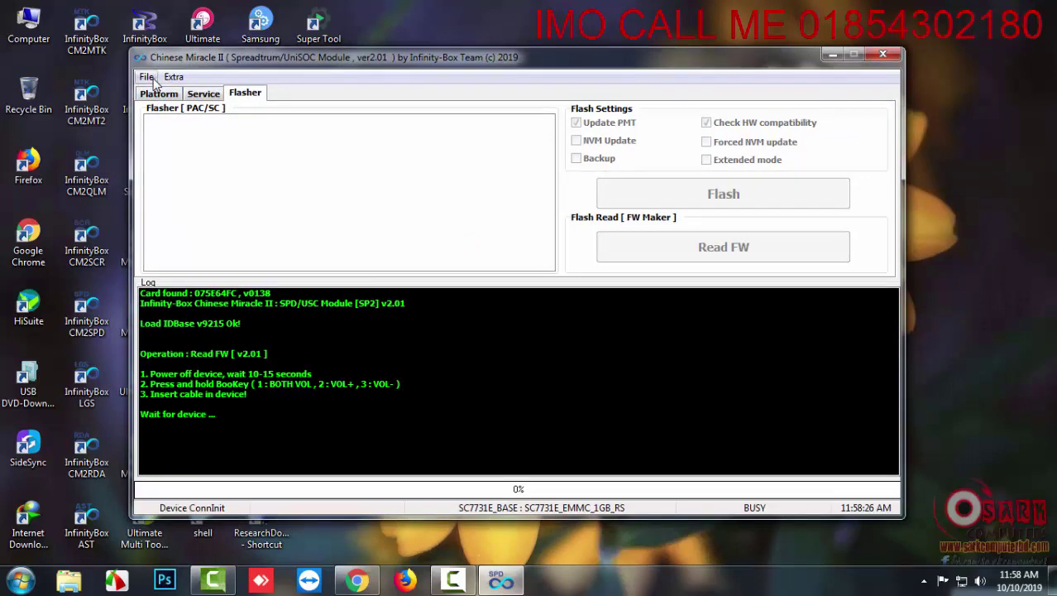
click(147, 77)
click(160, 96)
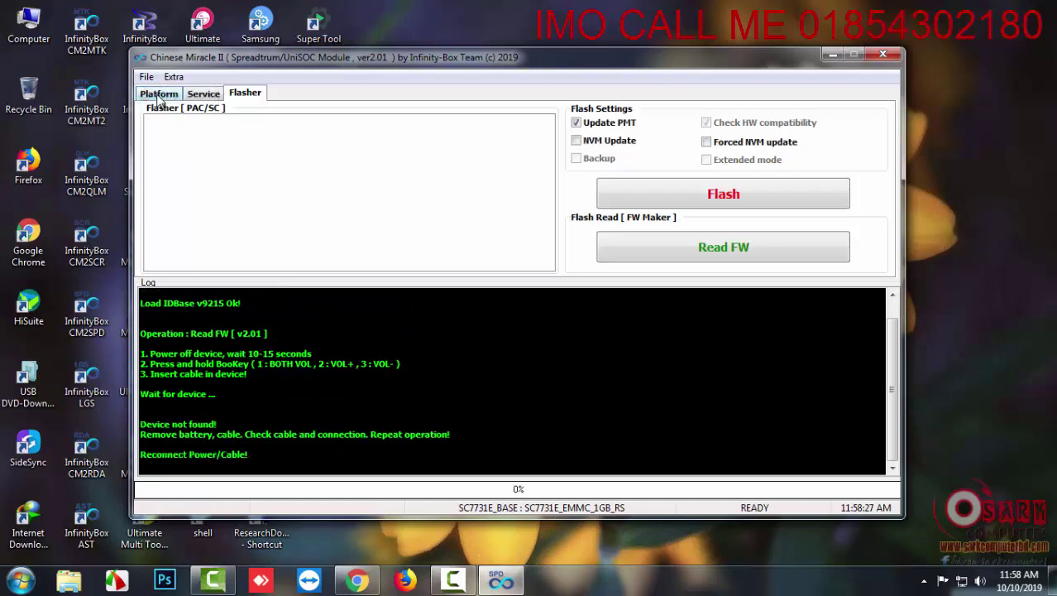
Set the CPU platform to SC9853i_BASE and the model type to SC9853i_eMMC_3GB_SS
click(158, 94)
click(236, 146)
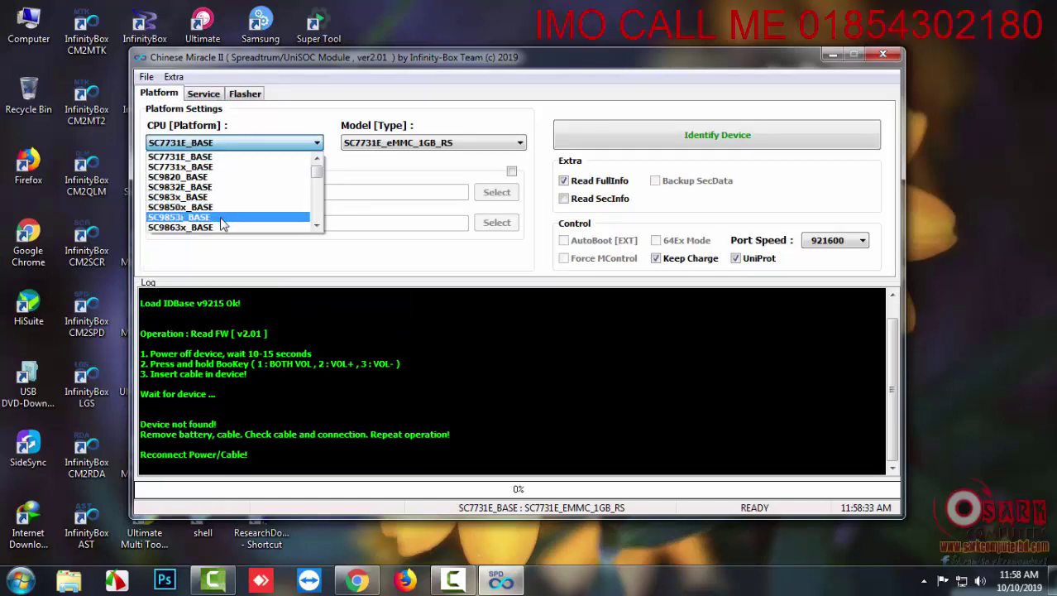
click(220, 218)
click(397, 142)
click(397, 156)
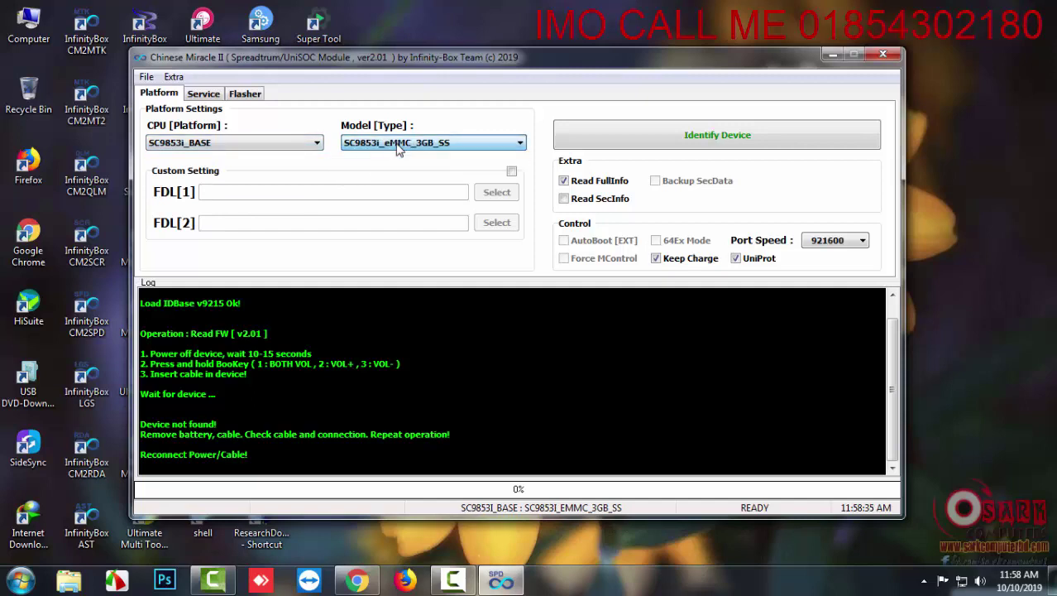
Review the flashing and service functions offered for the selected SC9853i platform and return to the platform settings
click(247, 95)
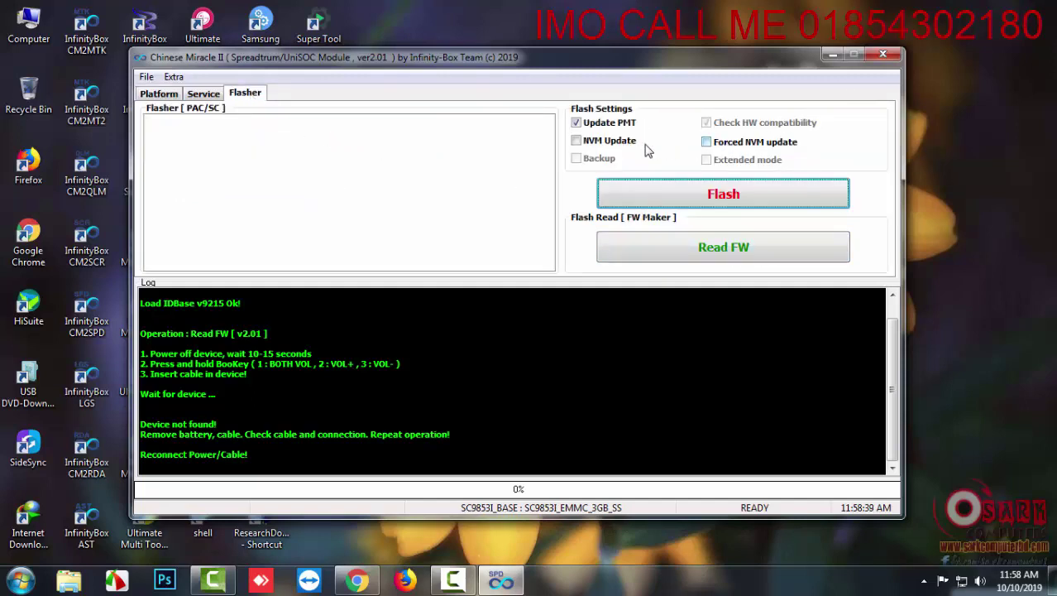
click(202, 96)
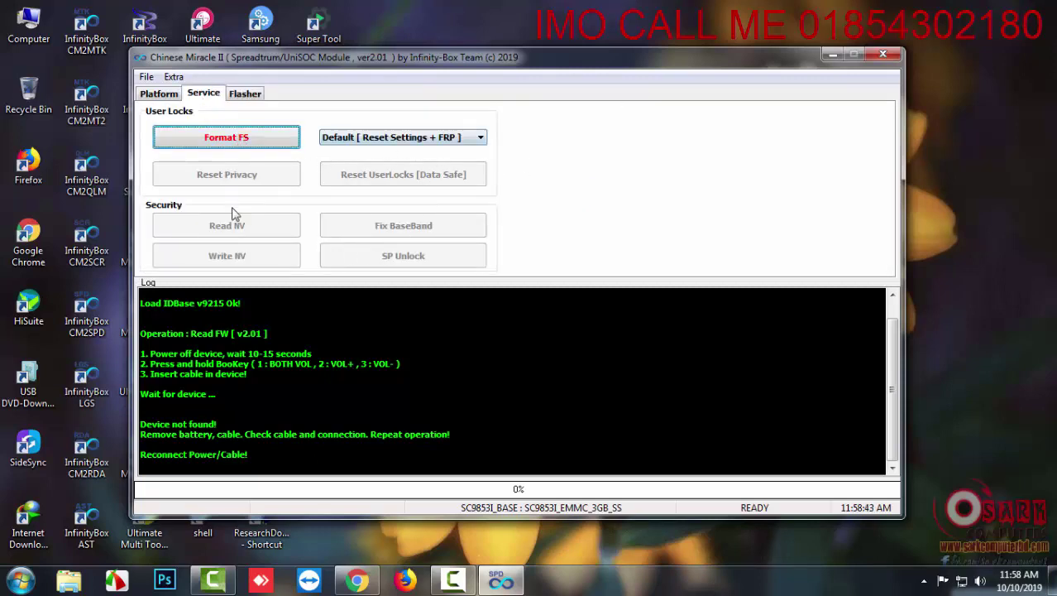
click(166, 95)
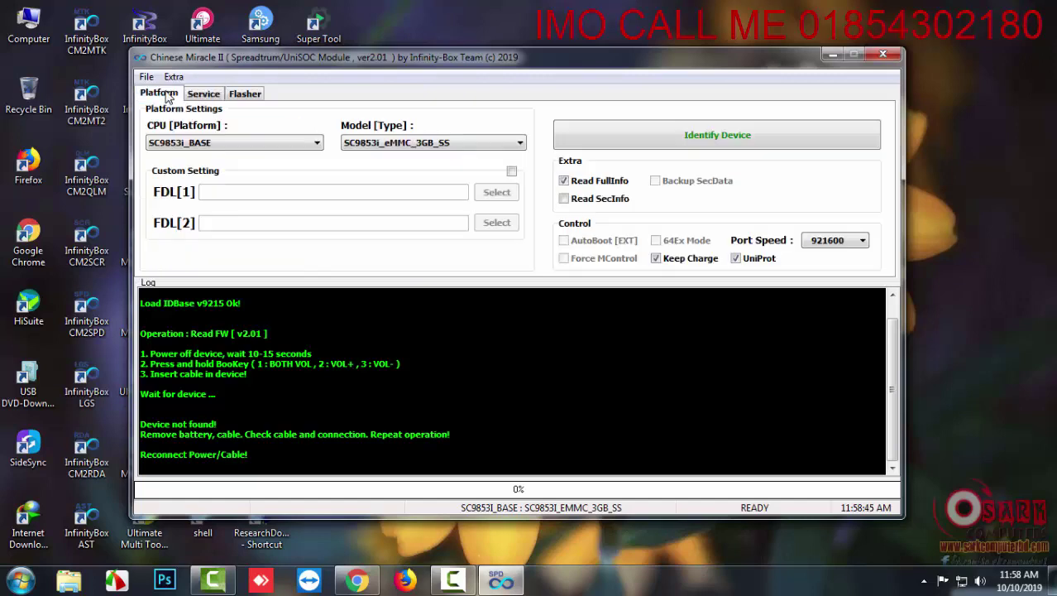
Close the module and place the InfinityBox CM2SP2 desktop shortcut between CM2QLM and CM2SCR, refreshing the desktop
click(891, 61)
right_click(610, 140)
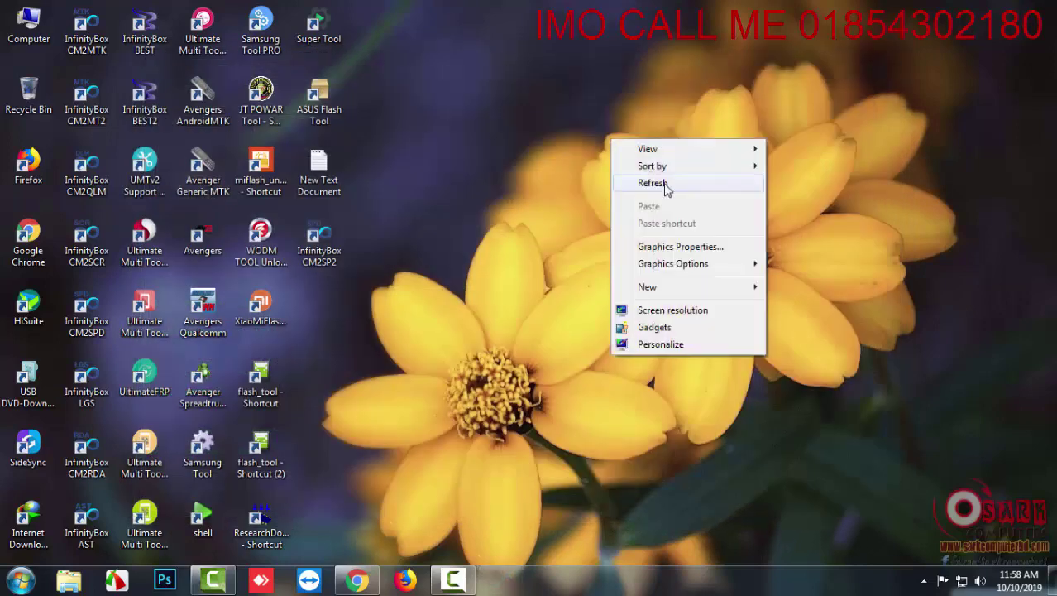
click(666, 184)
drag(170, 251, 96, 212)
right_click(601, 244)
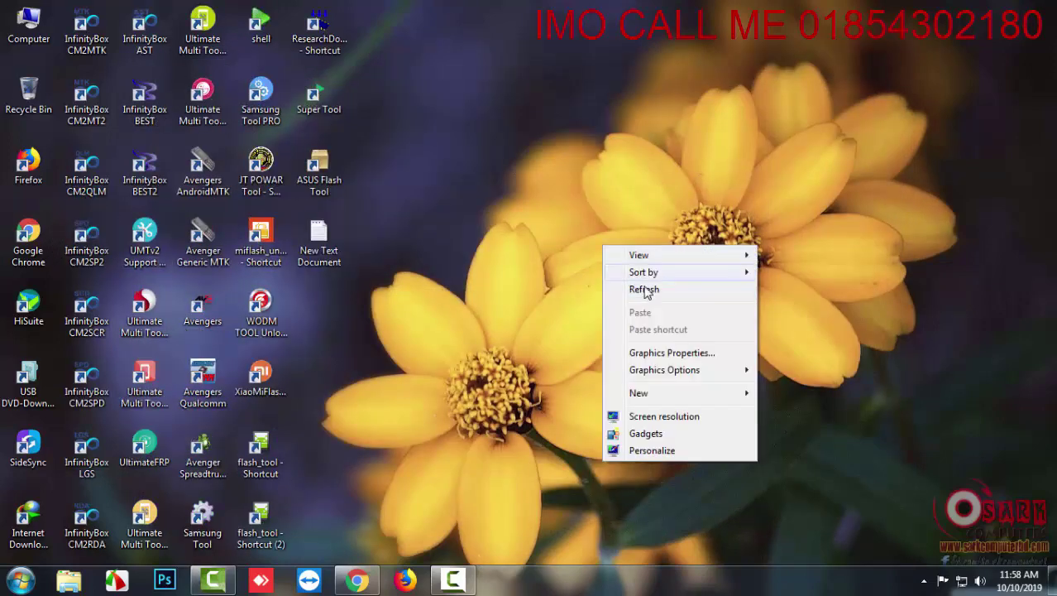
click(648, 287)
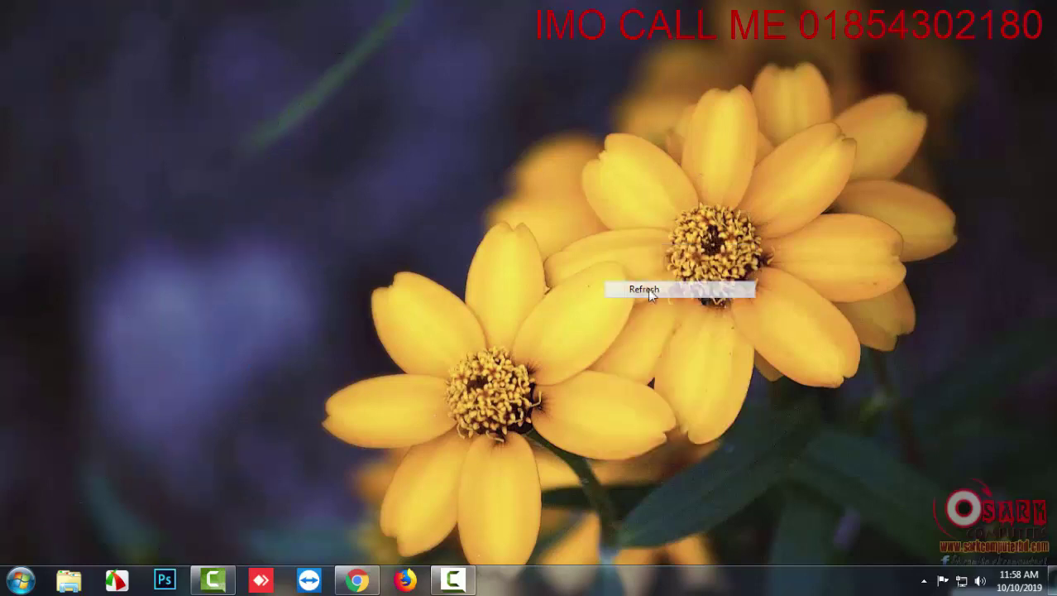
click(457, 579)
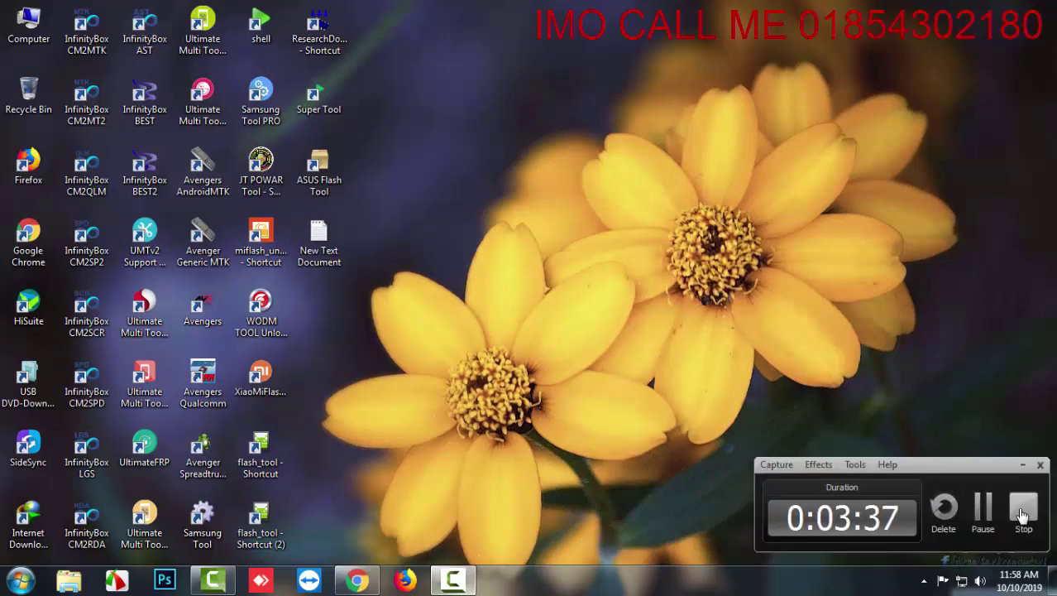